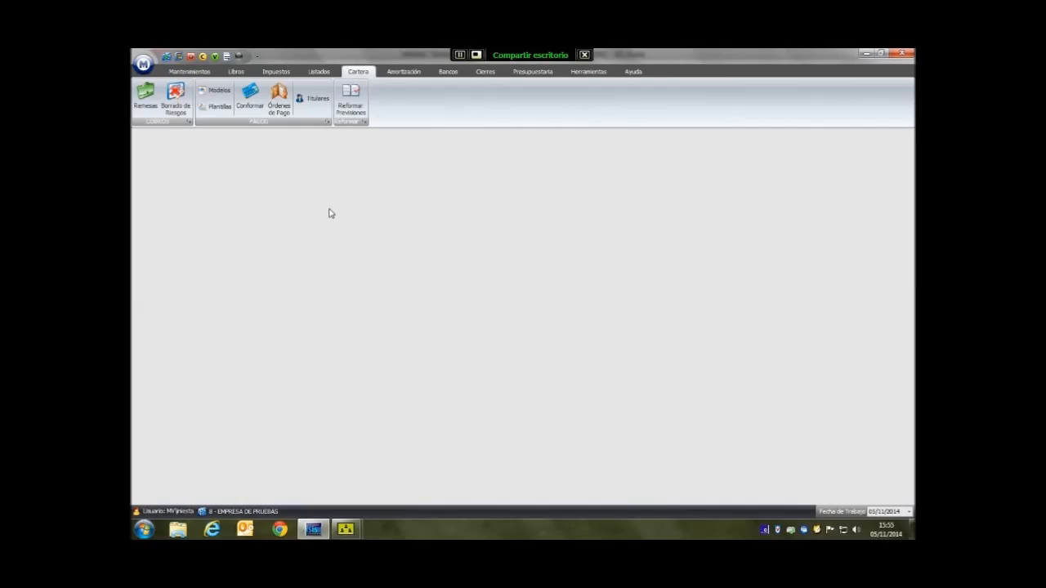
Review the Cartera settings for collection and payment forecasts in EMPRESA DE PRUEBAS, saving and closing the company record.
click(193, 72)
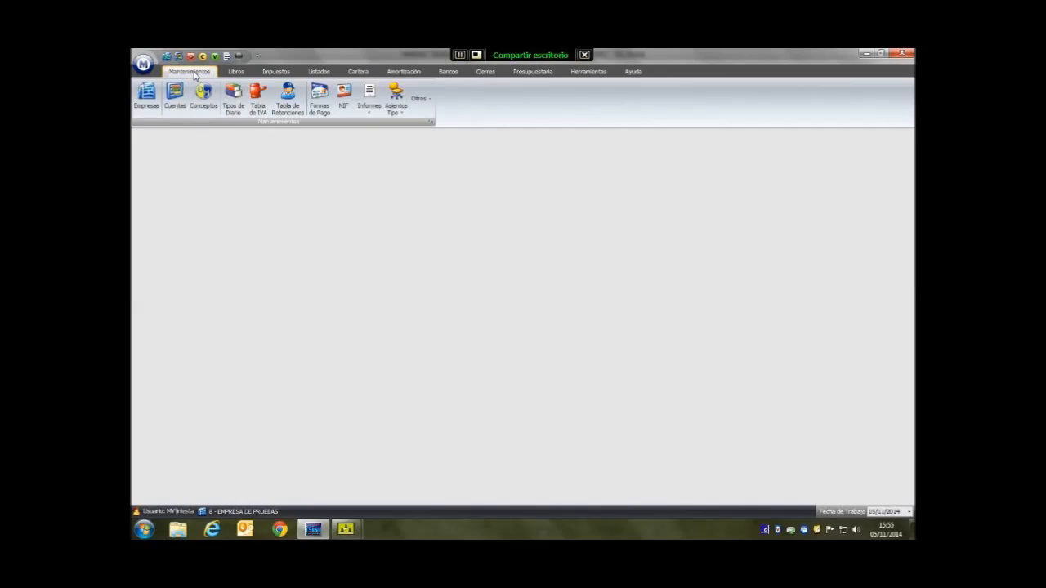
click(147, 96)
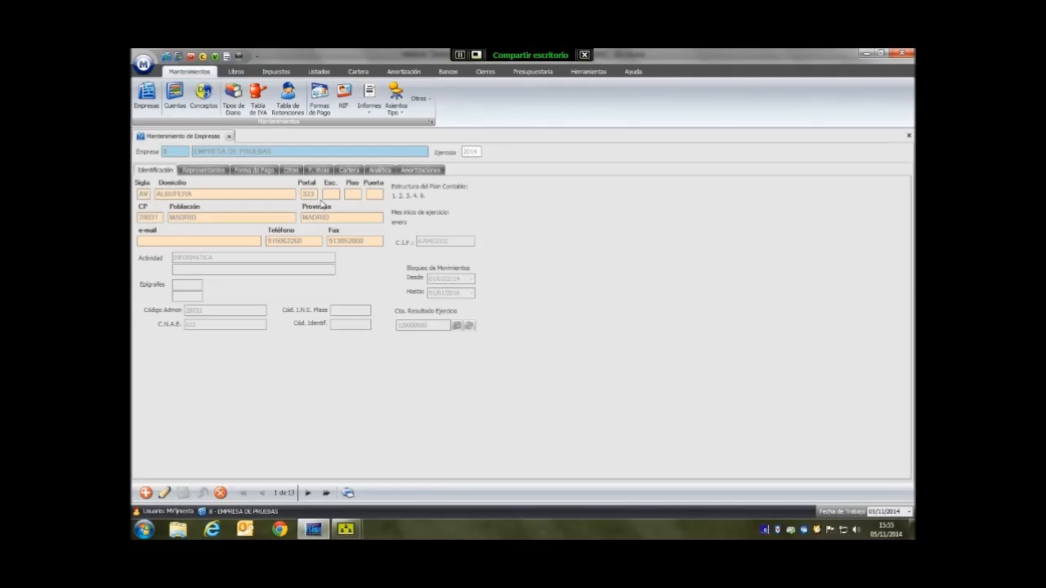
click(346, 171)
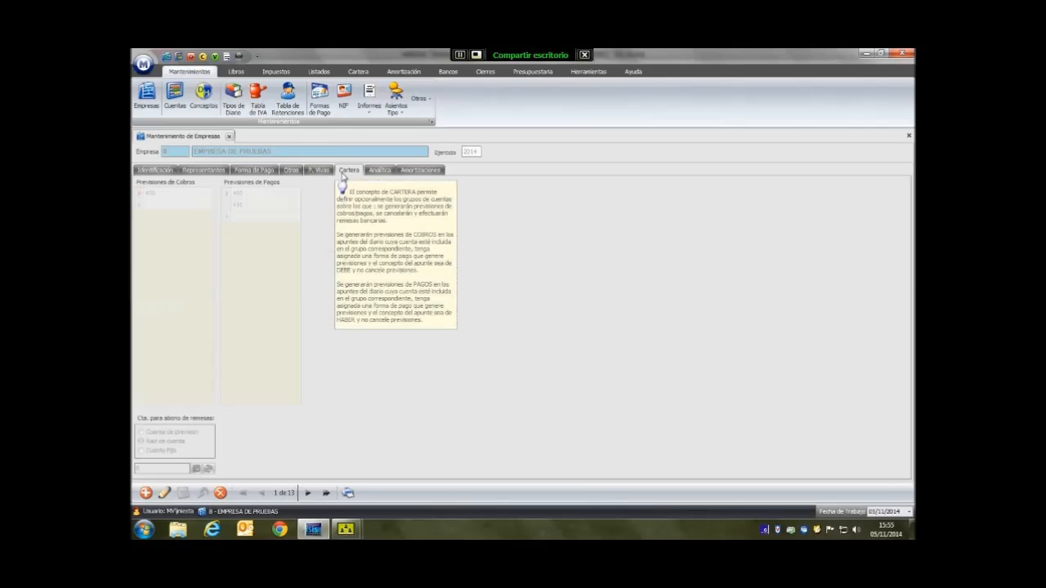
click(165, 493)
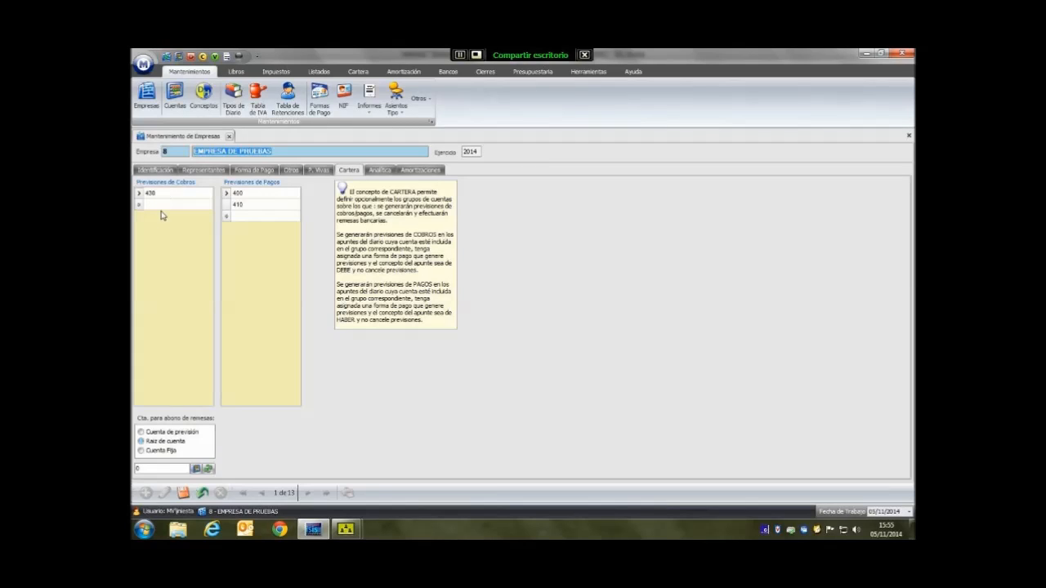
click(183, 493)
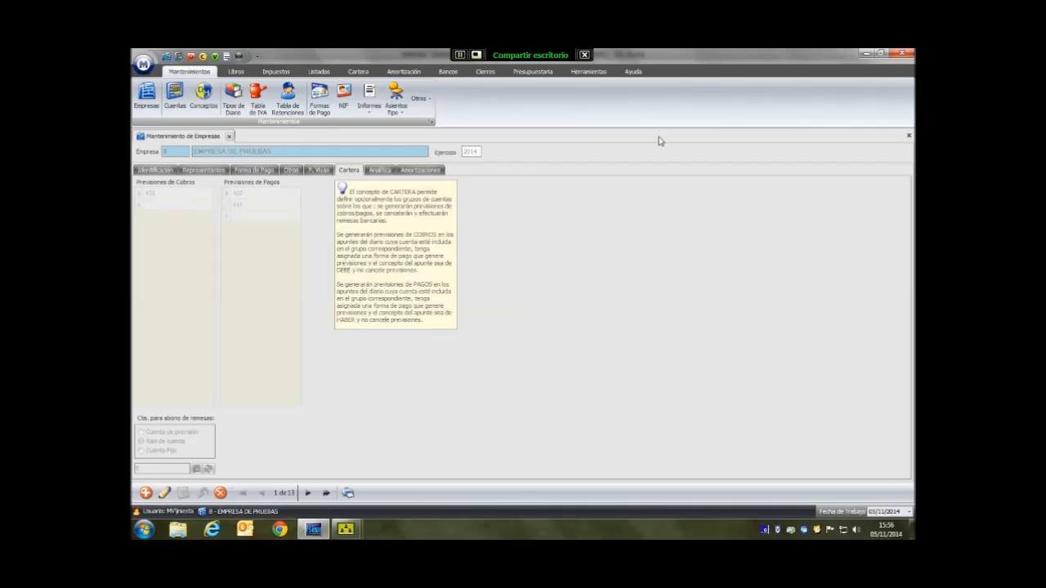
click(909, 138)
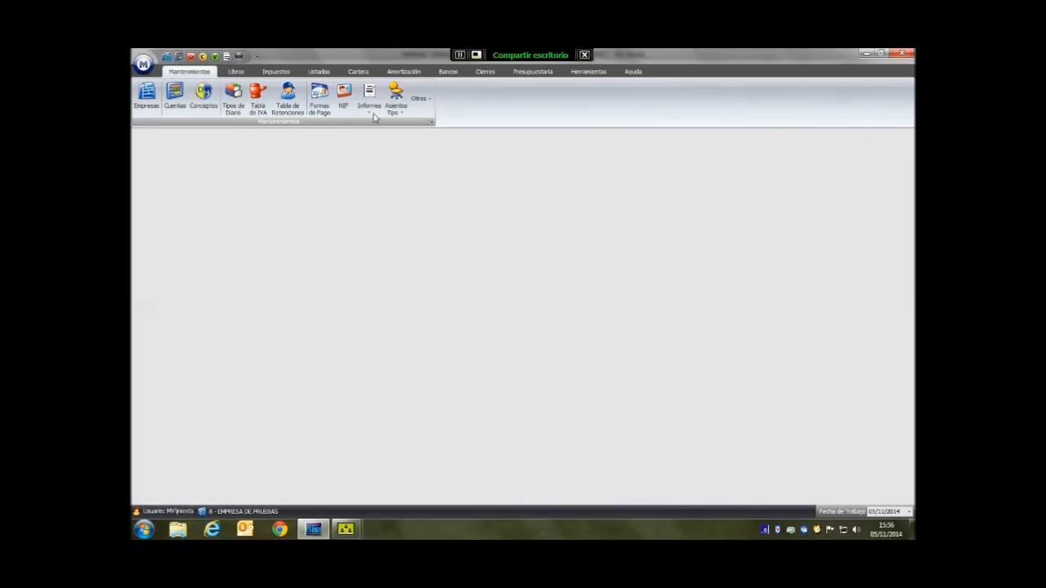
Open the customer account of FRUTAS CITRICAS S.L. and examine its forecasts and bank direct-debit details.
click(174, 97)
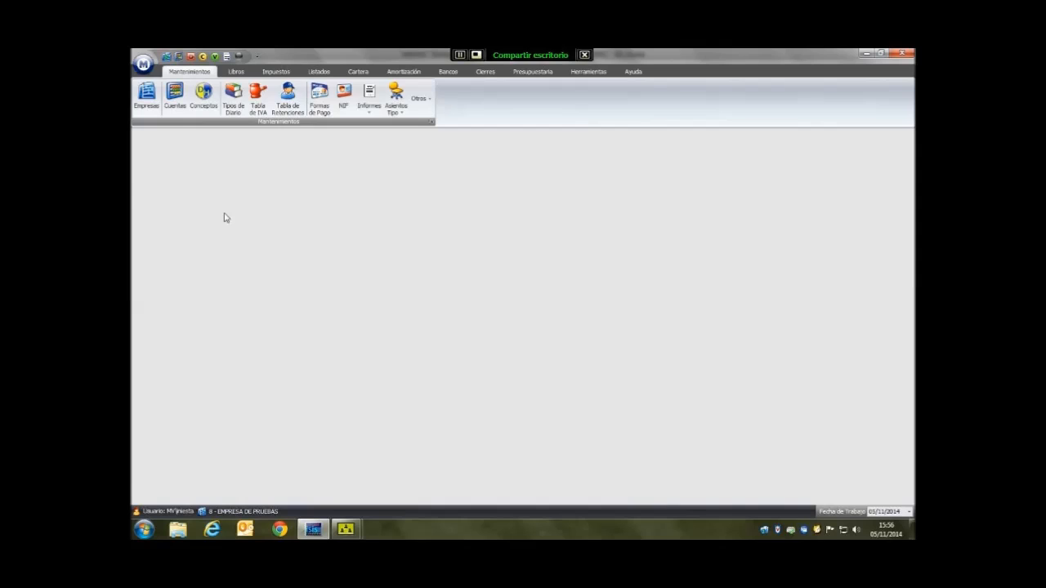
text(430.1)
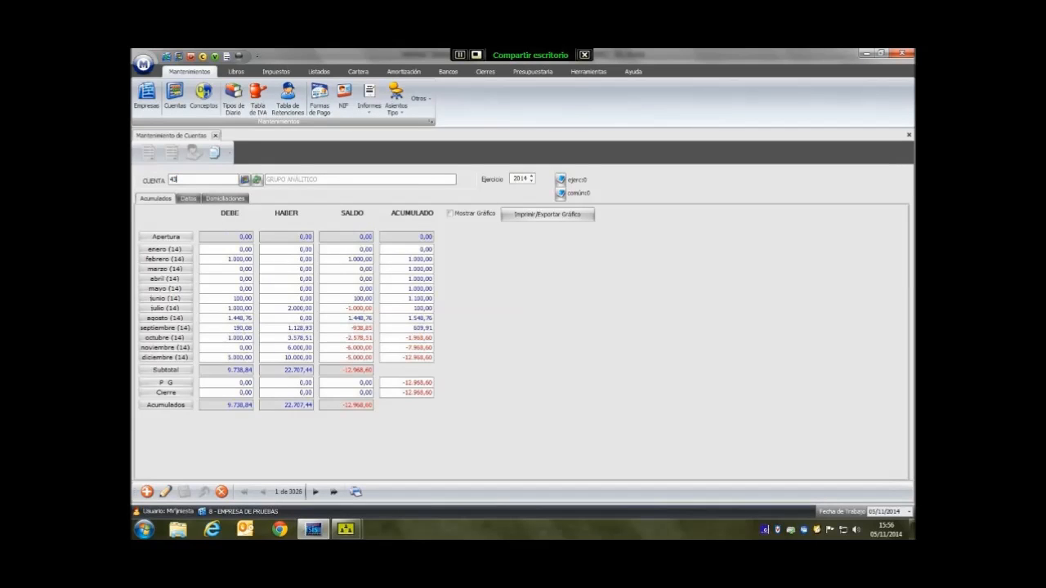
key(Return)
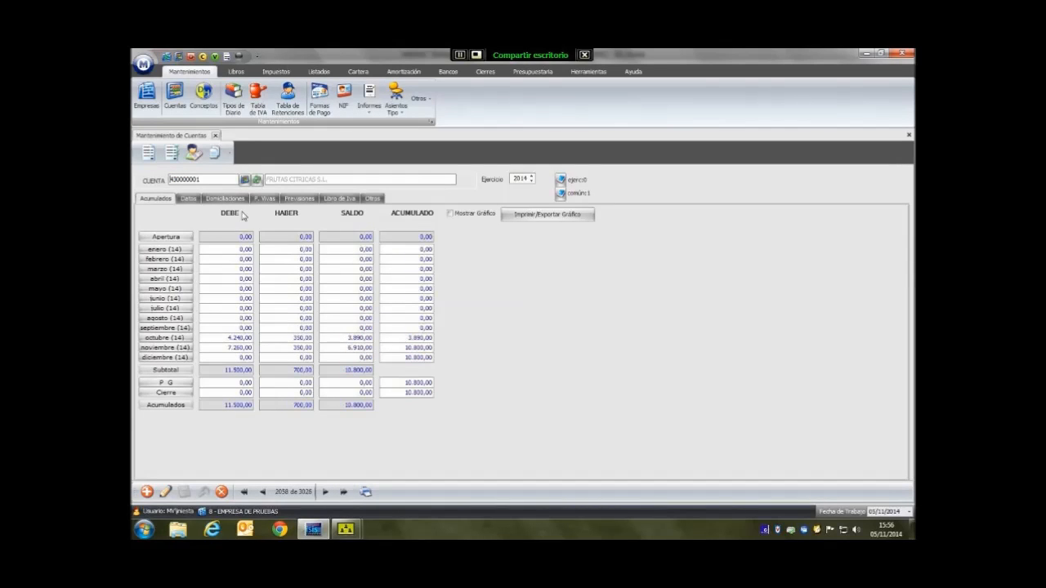
click(306, 202)
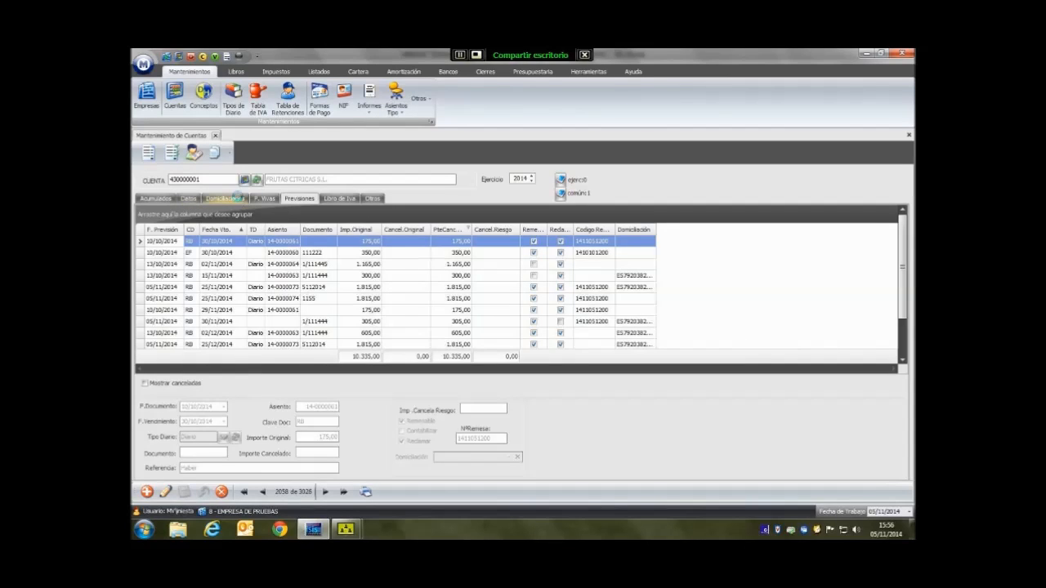
click(239, 198)
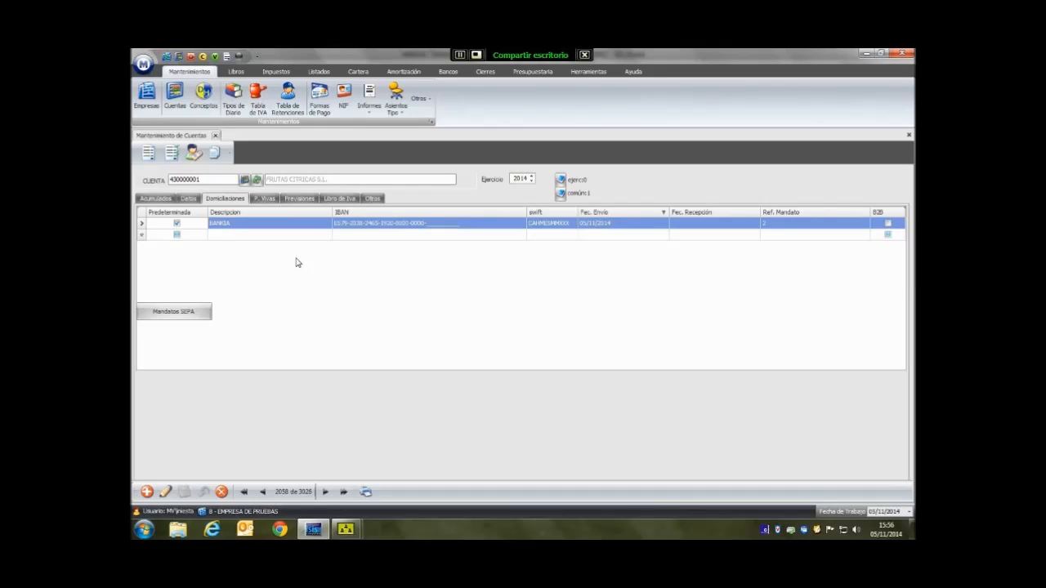
View the account selection page of the SEPA mandates assistant for this customer and exit without generating a mandate.
click(169, 316)
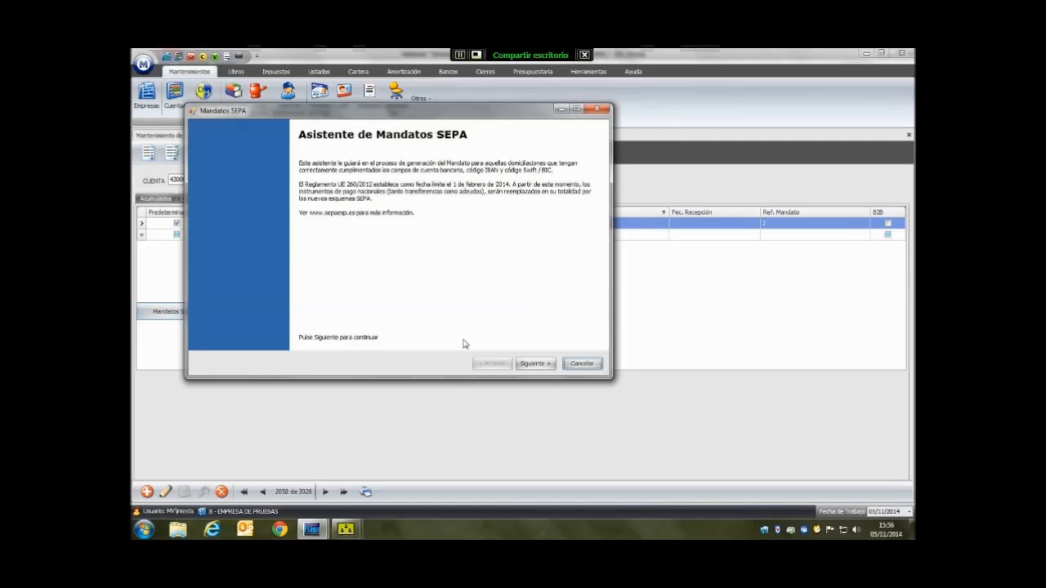
click(535, 362)
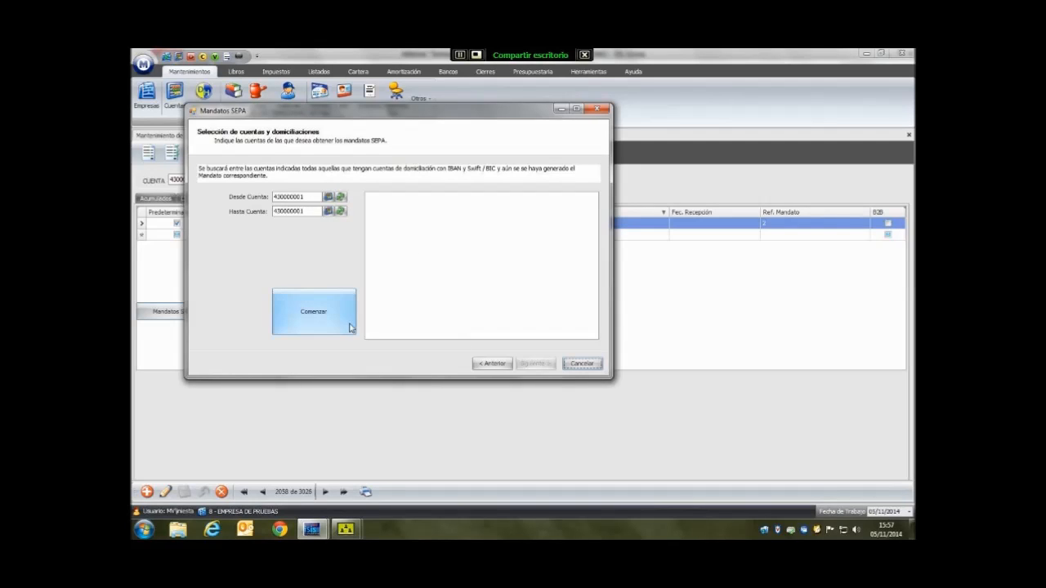
click(581, 365)
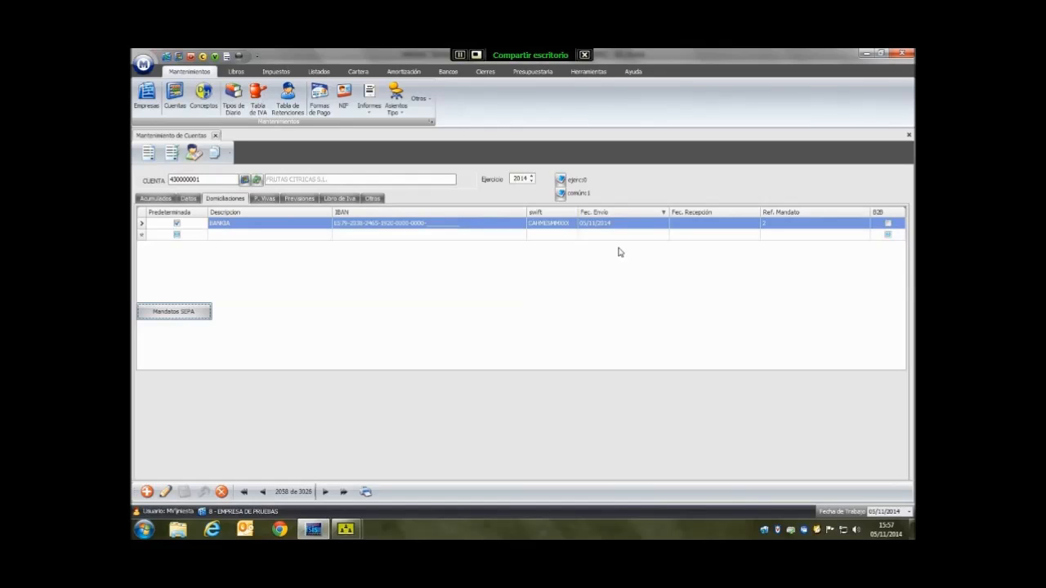
Examine the direct-debit details and general data of the BANCO 1 account, and close account maintenance.
click(217, 179)
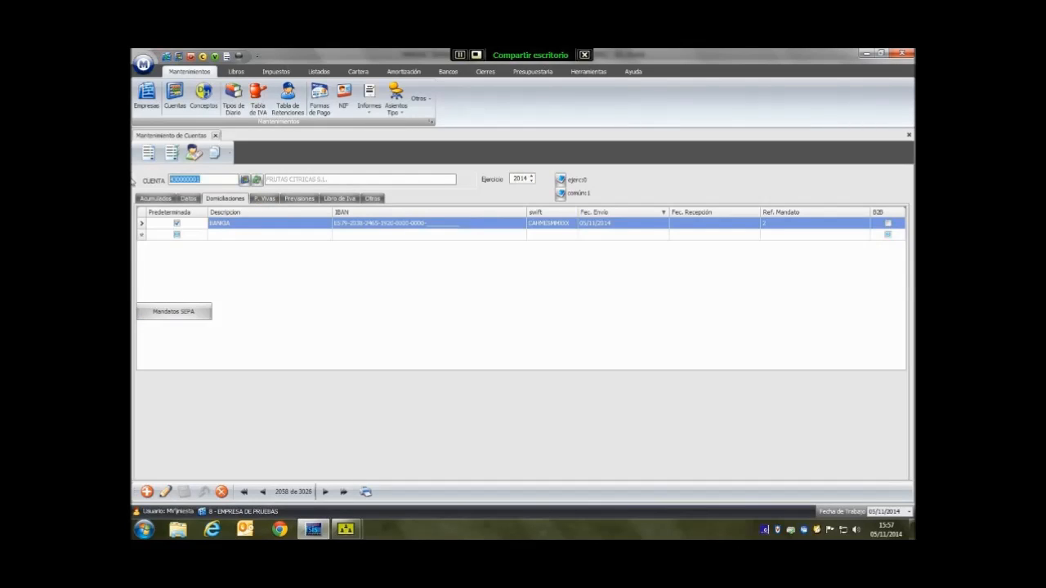
text(572000000)
key(Return)
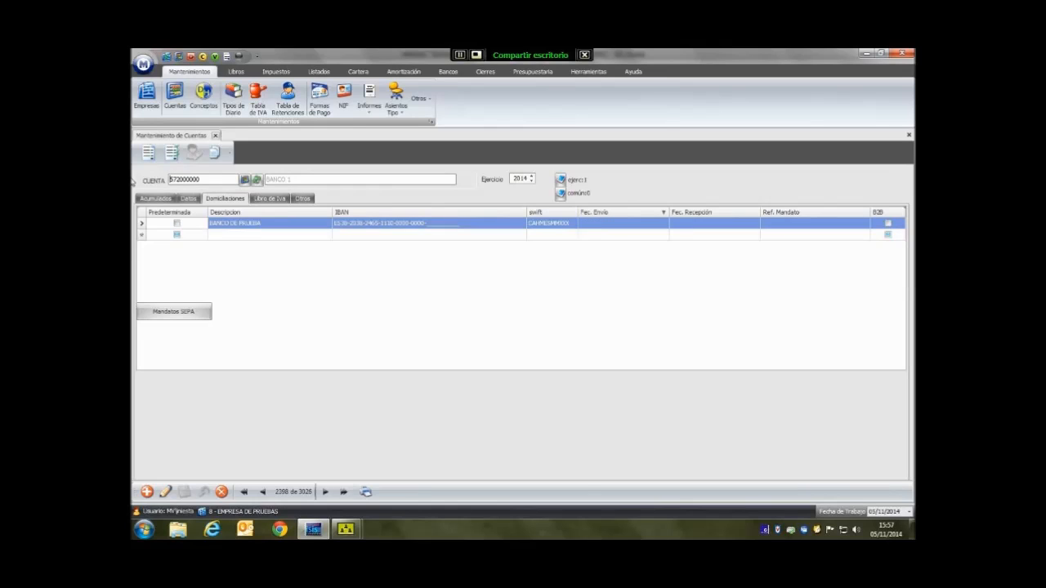
click(189, 199)
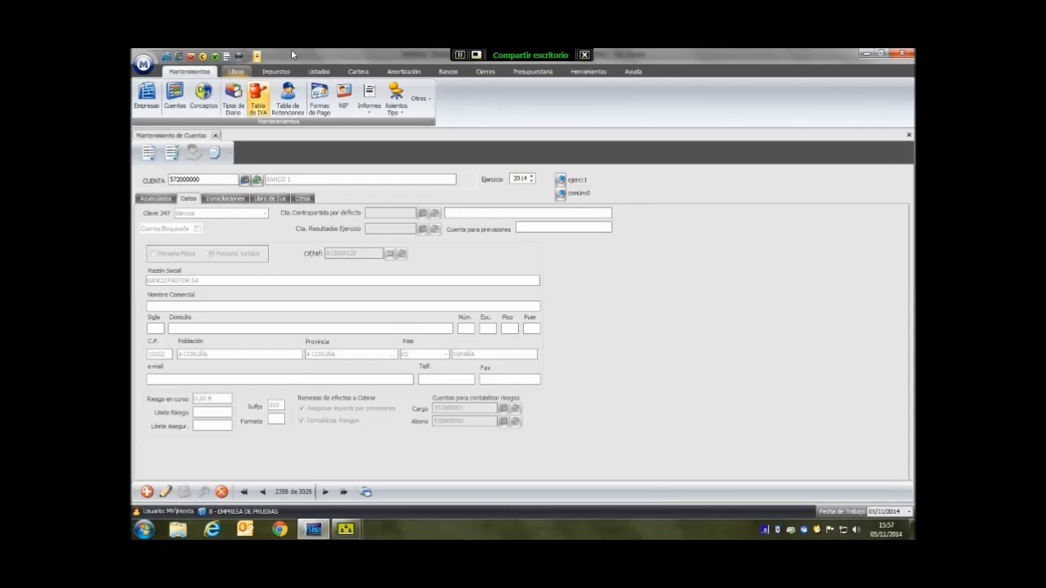
click(358, 72)
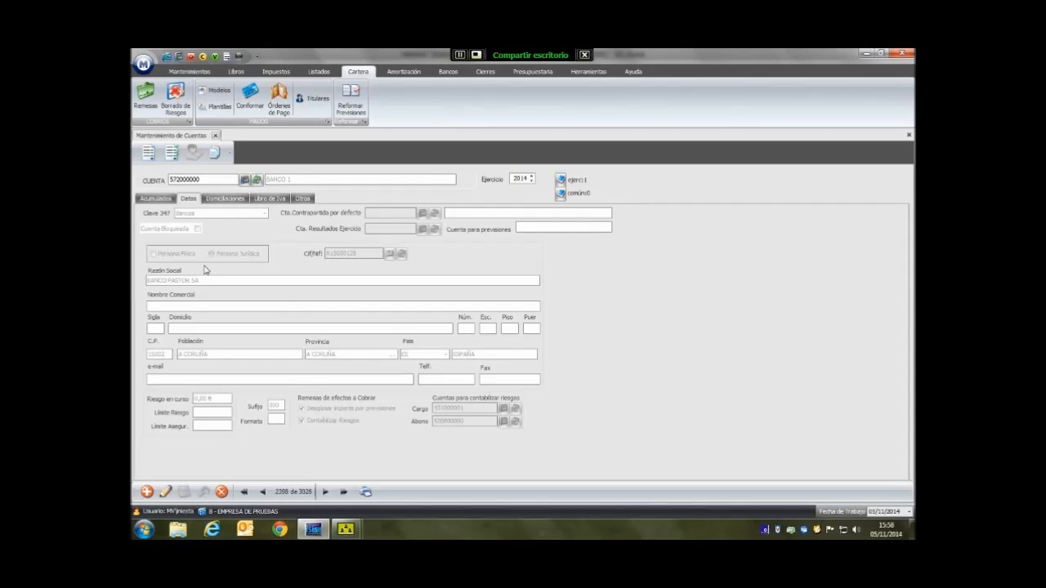
click(908, 134)
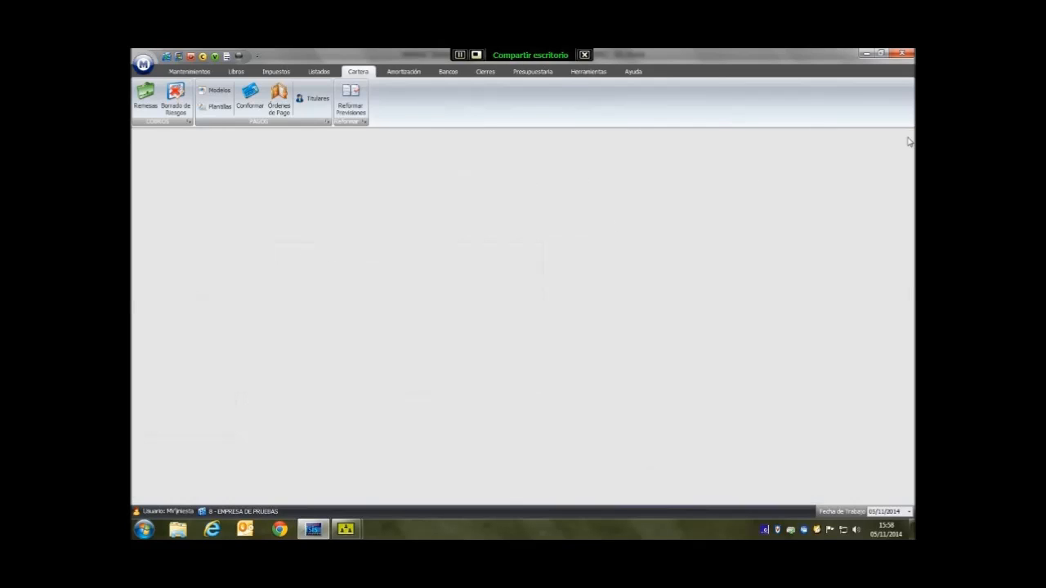
Browse the existing collection remittances and add a new Sin Norma one dated 05/11/2014 for BANCO 1 with its forecasts loaded.
click(145, 96)
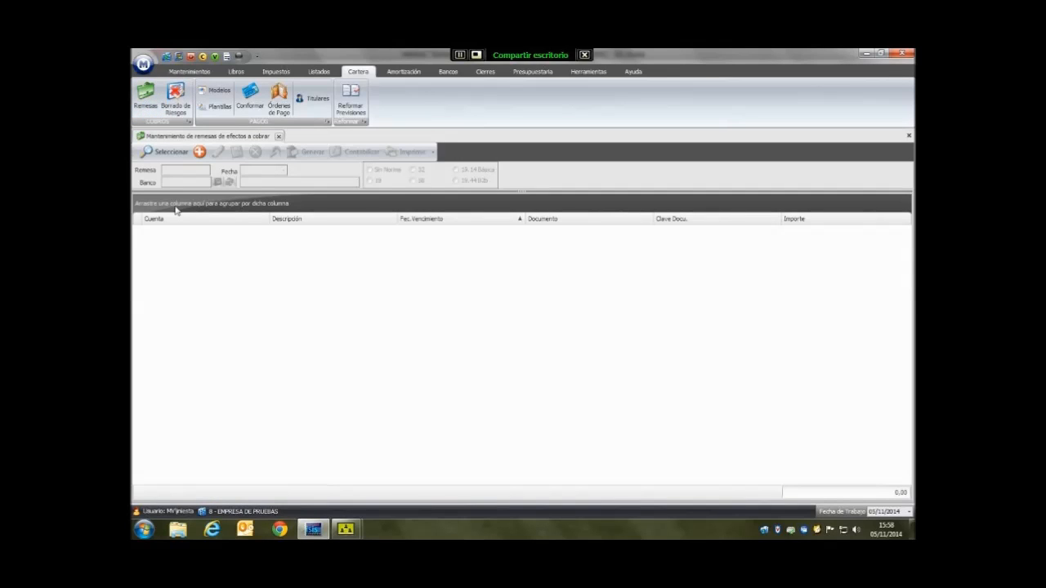
click(171, 155)
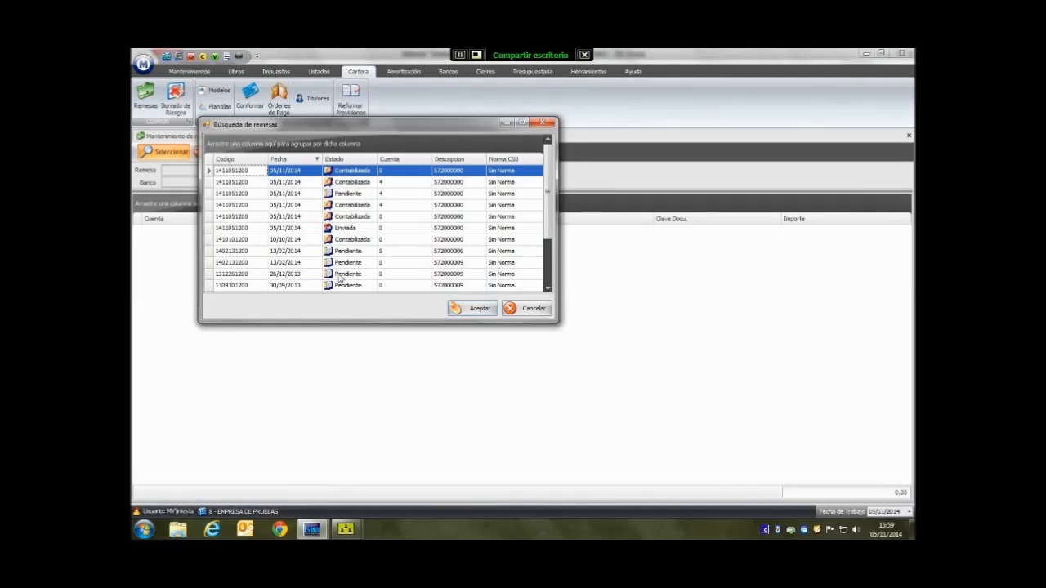
click(531, 308)
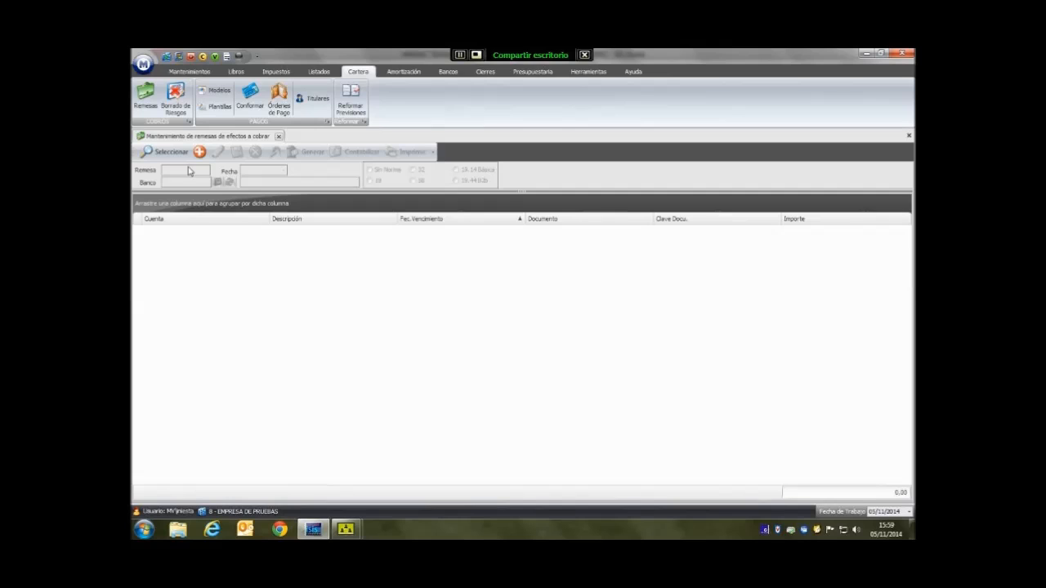
click(200, 152)
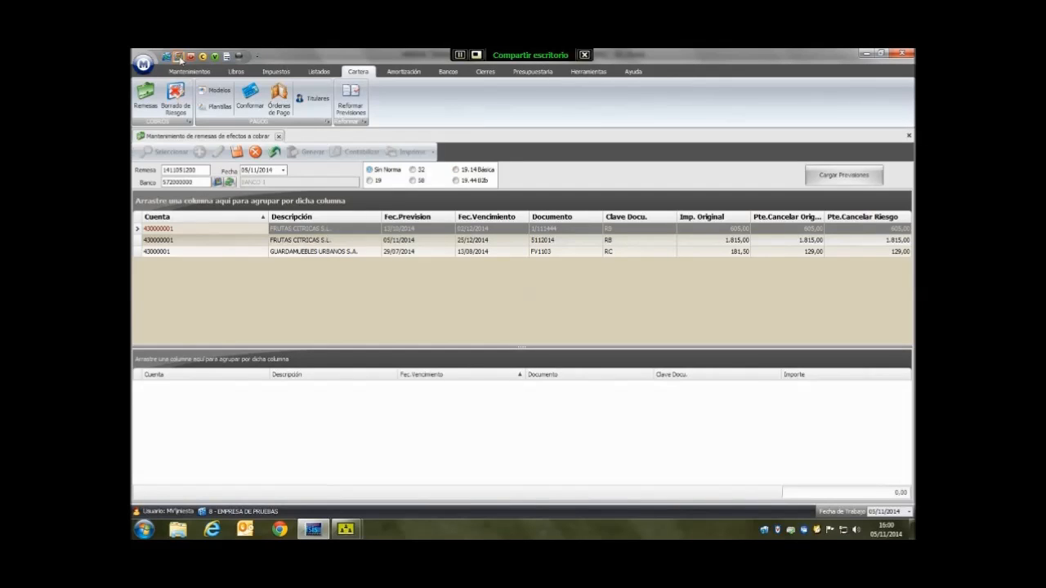
Check the direct-debit details of the FRUTAS CITRICAS S.L. account and return to the open remittance.
click(191, 110)
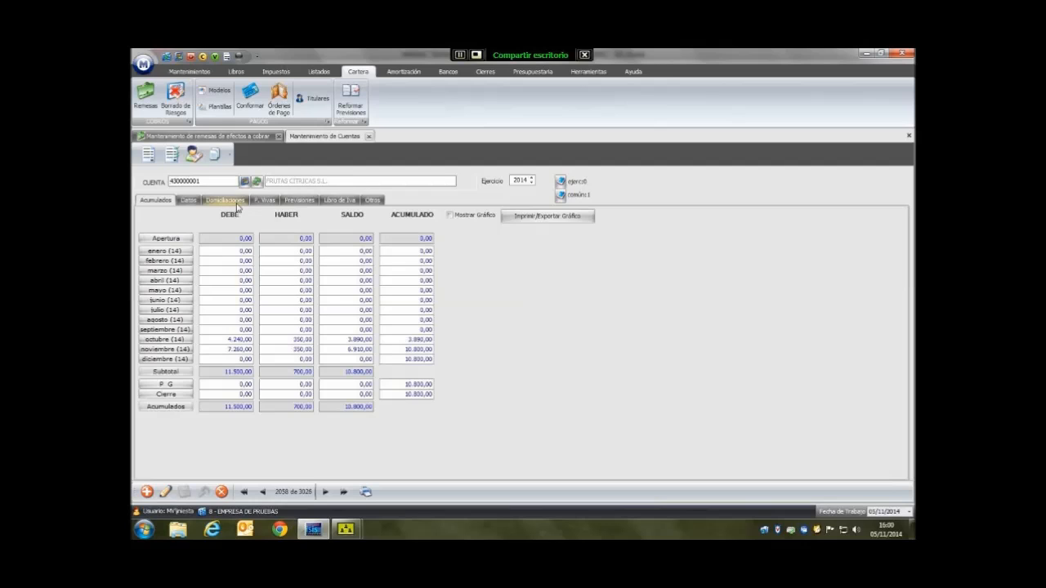
click(234, 204)
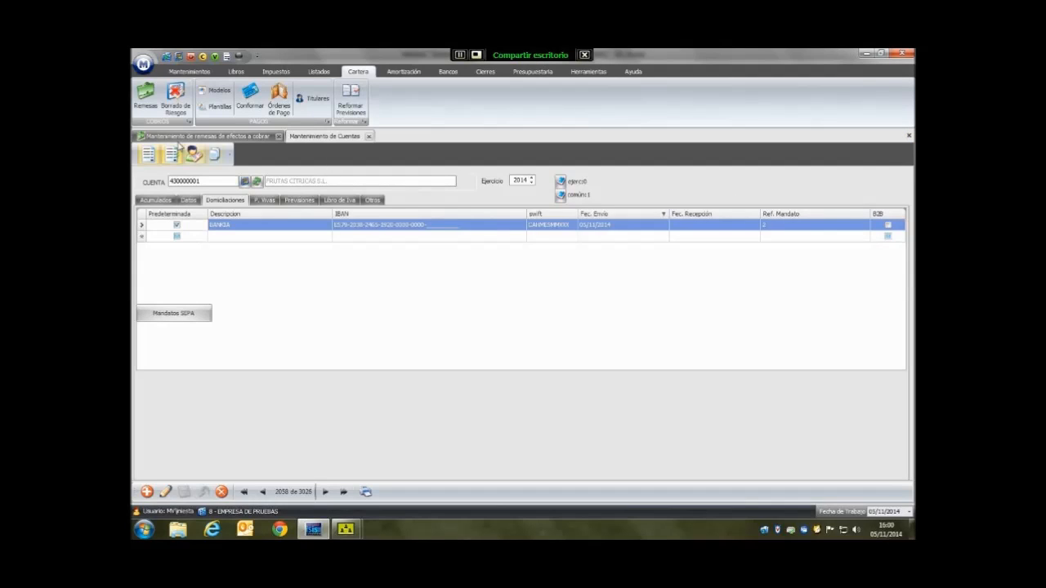
click(204, 138)
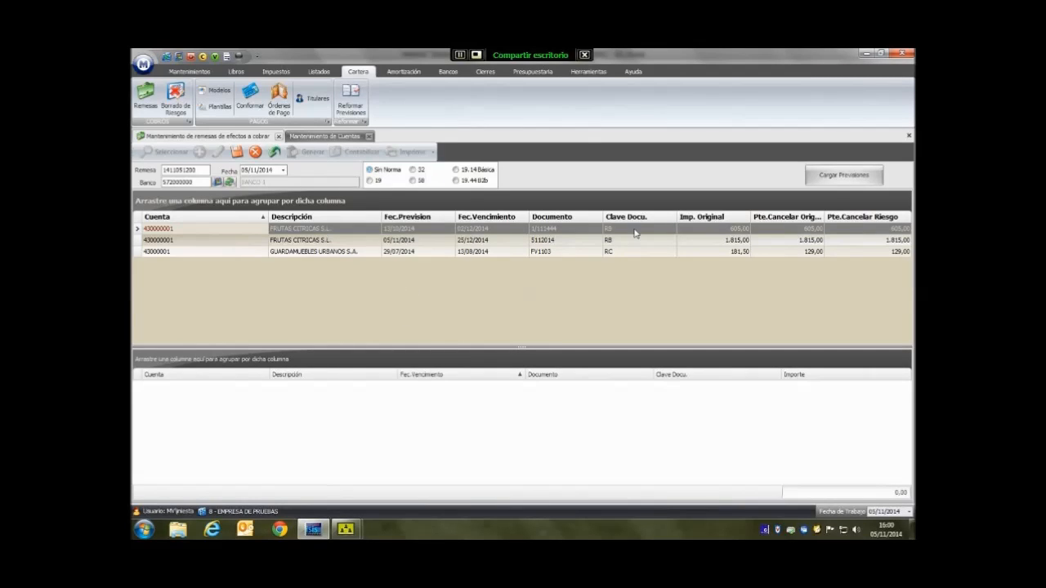
Include the forecasts for documents 1/111444 and FV1103 in the remittance and save it.
drag(635, 231, 585, 386)
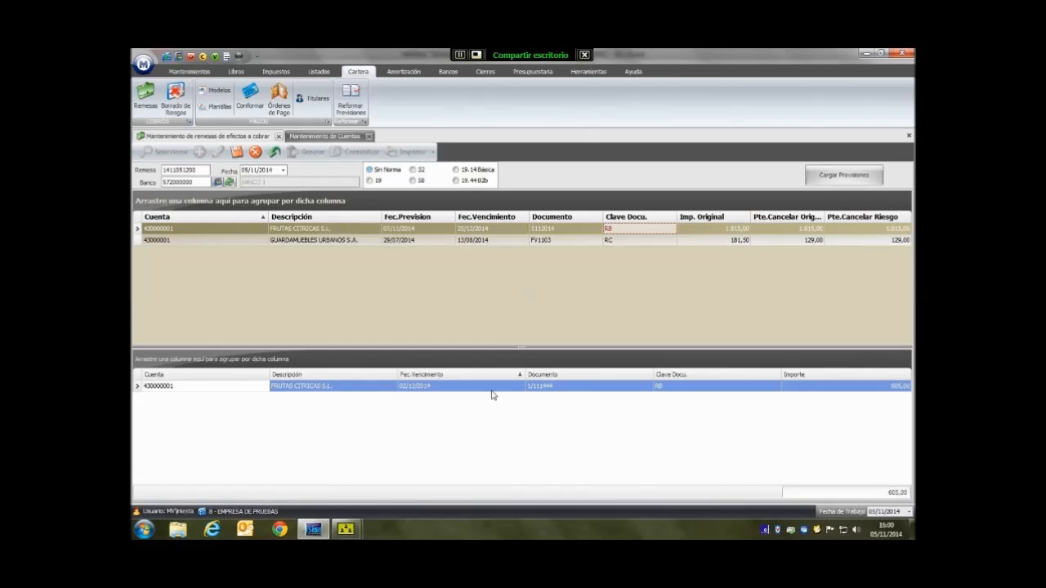
drag(696, 241, 394, 444)
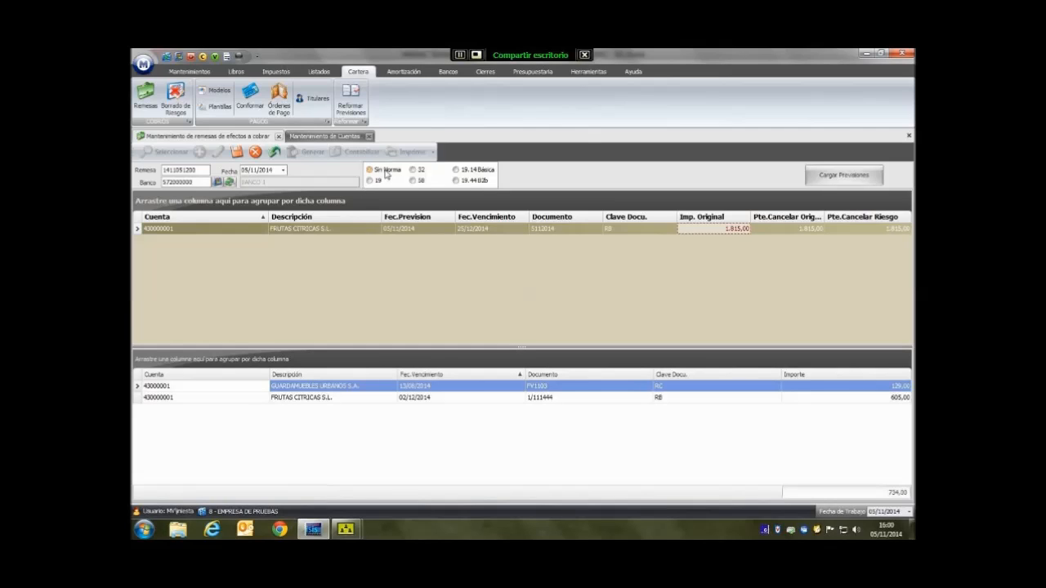
click(234, 154)
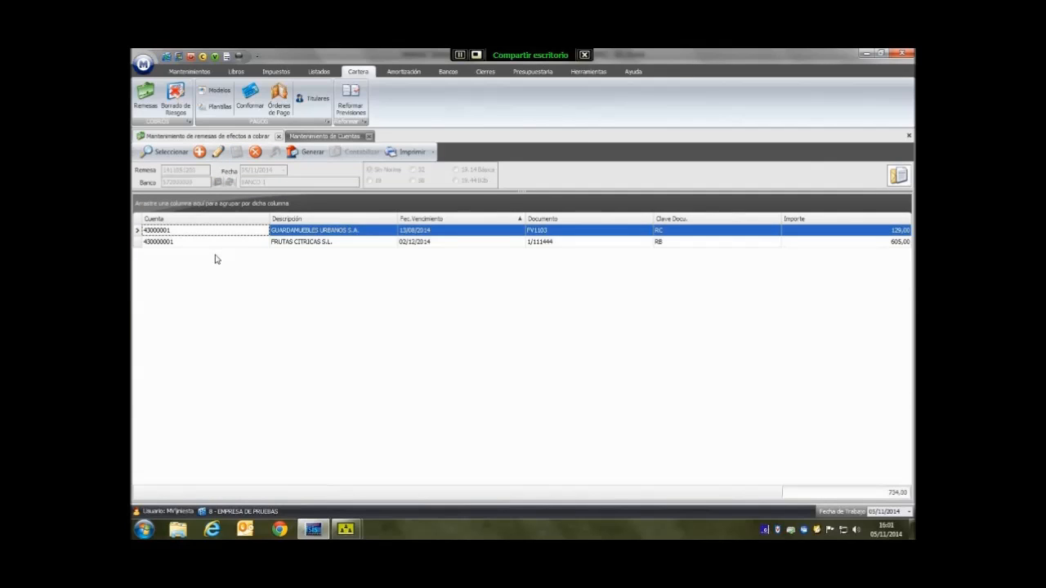
Generate the BANCO 1 remittance and post it to the journal dated 05/11/2014 with debit concept 04 and credit concept 52.
click(309, 152)
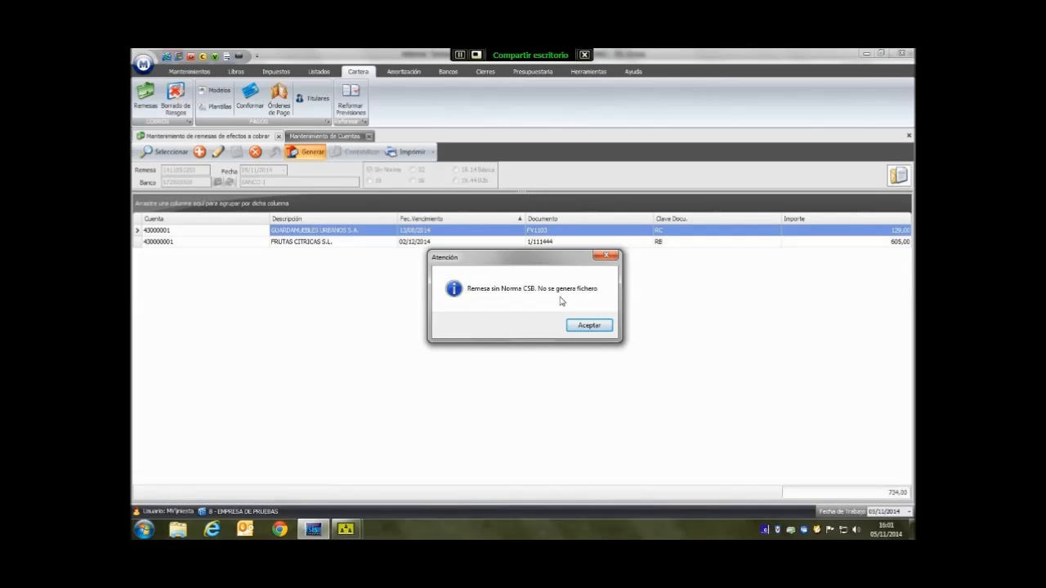
click(589, 326)
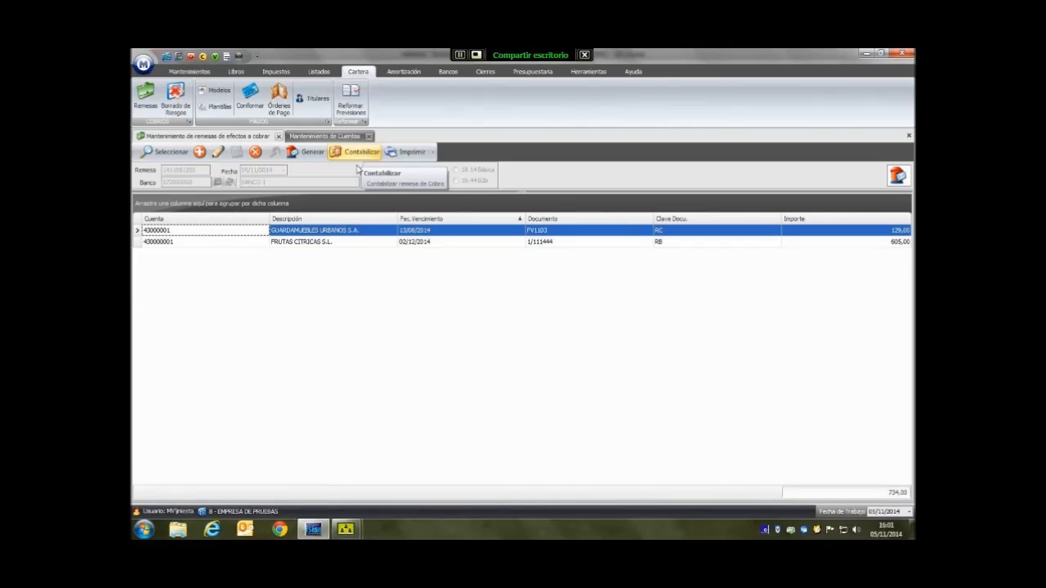
click(357, 159)
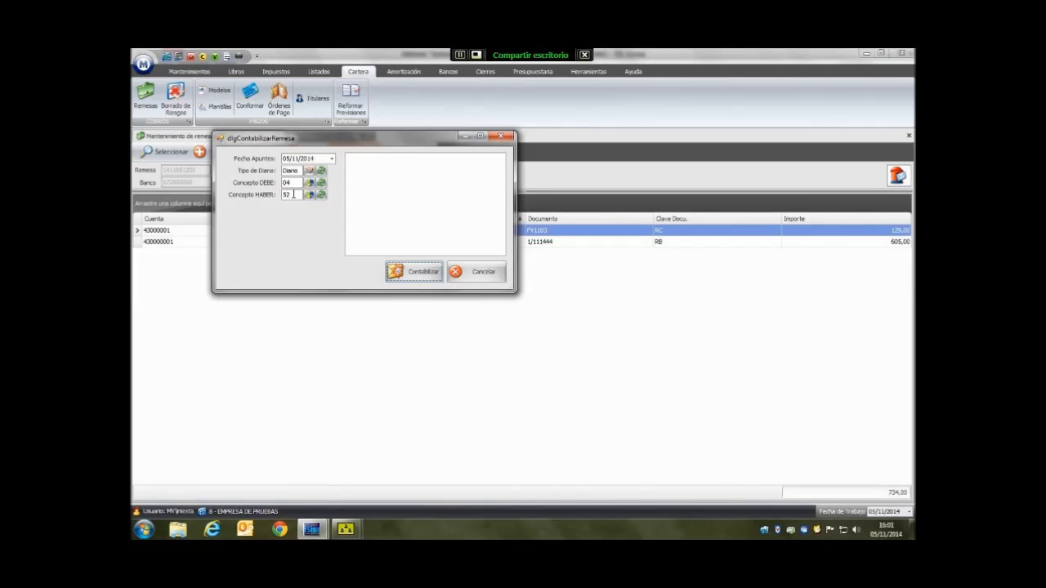
drag(360, 139, 411, 166)
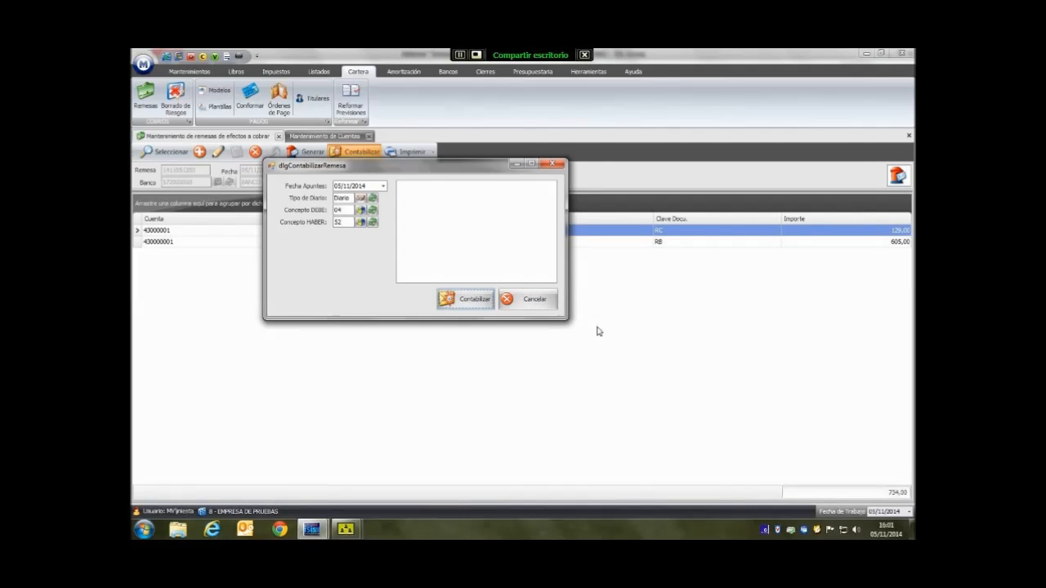
click(475, 300)
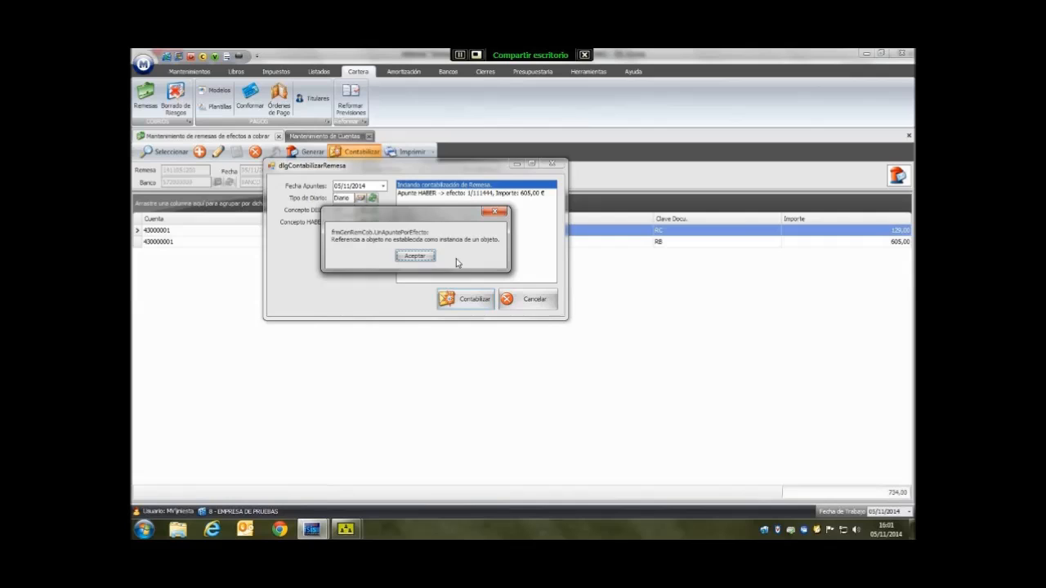
click(413, 257)
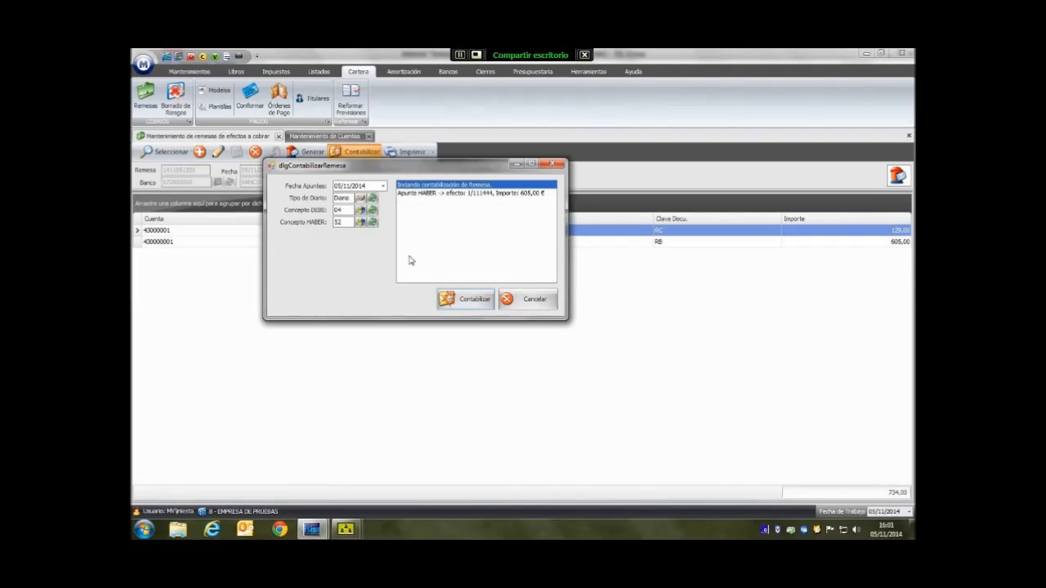
click(412, 266)
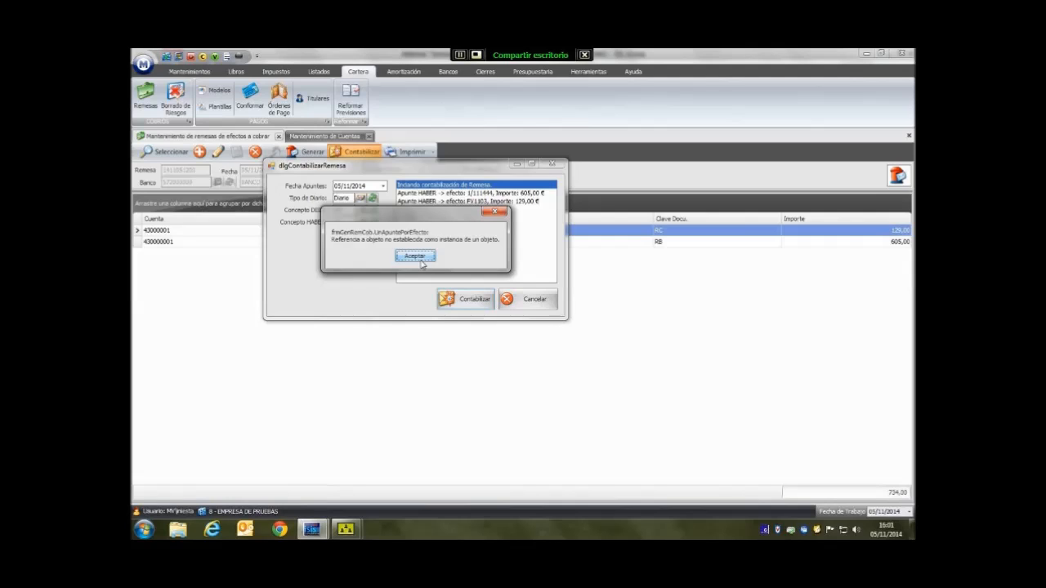
click(415, 256)
click(417, 262)
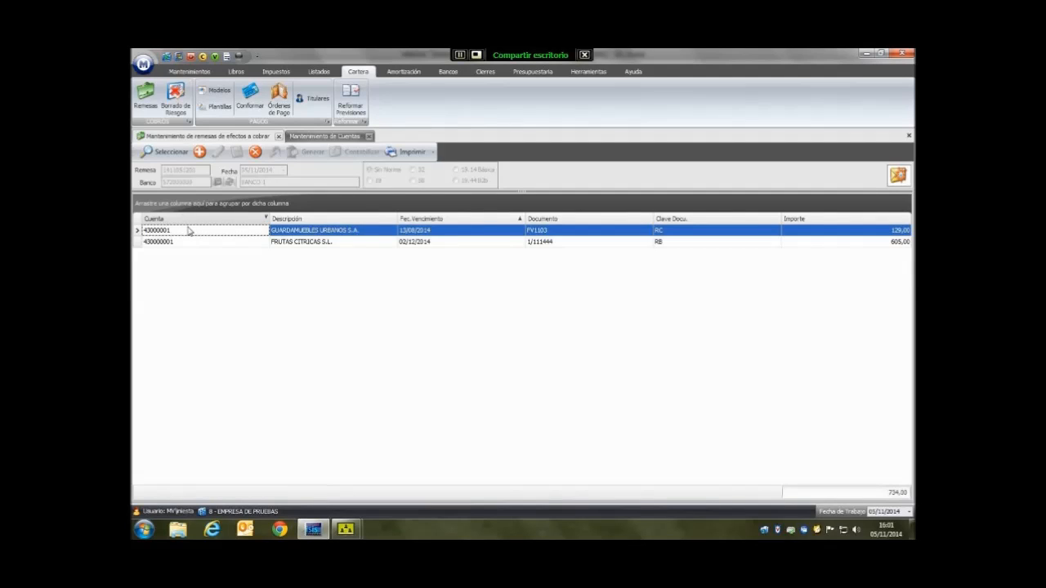
Look up the BANCO 1 account and review the charge and credit accounts for posting risks in its general data.
click(324, 136)
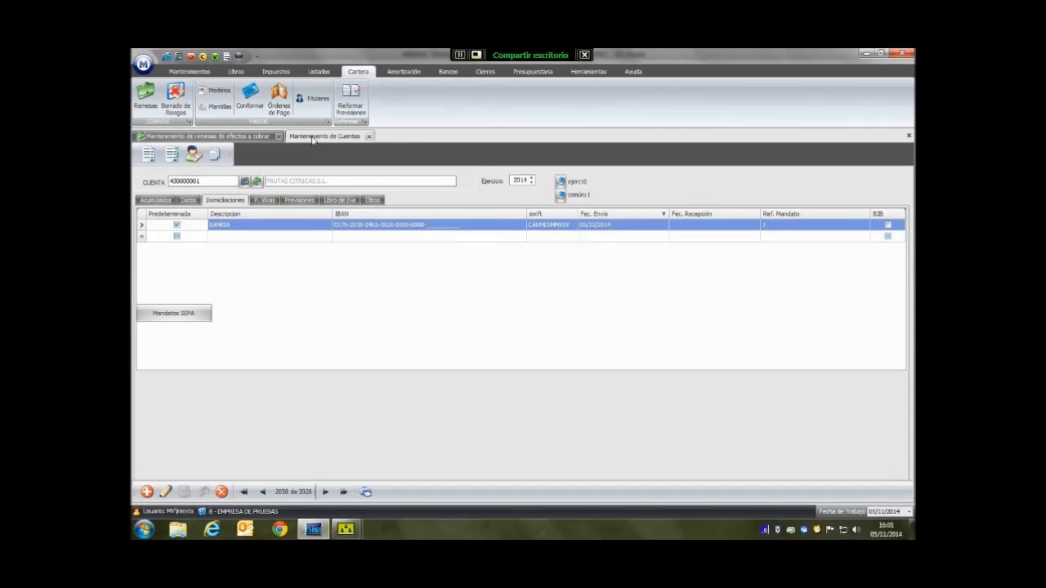
text(572000000)
key(Return)
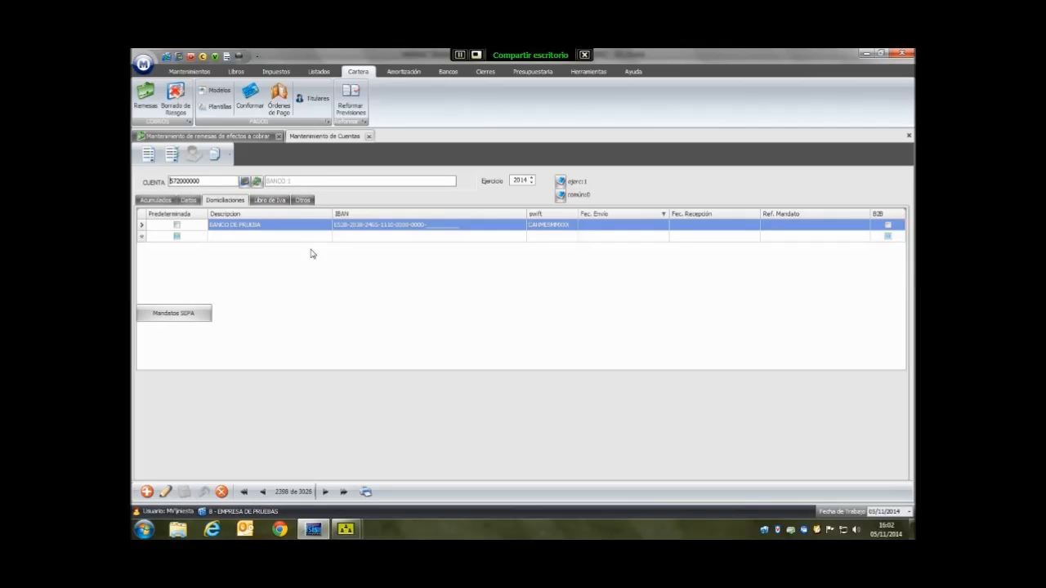
click(189, 201)
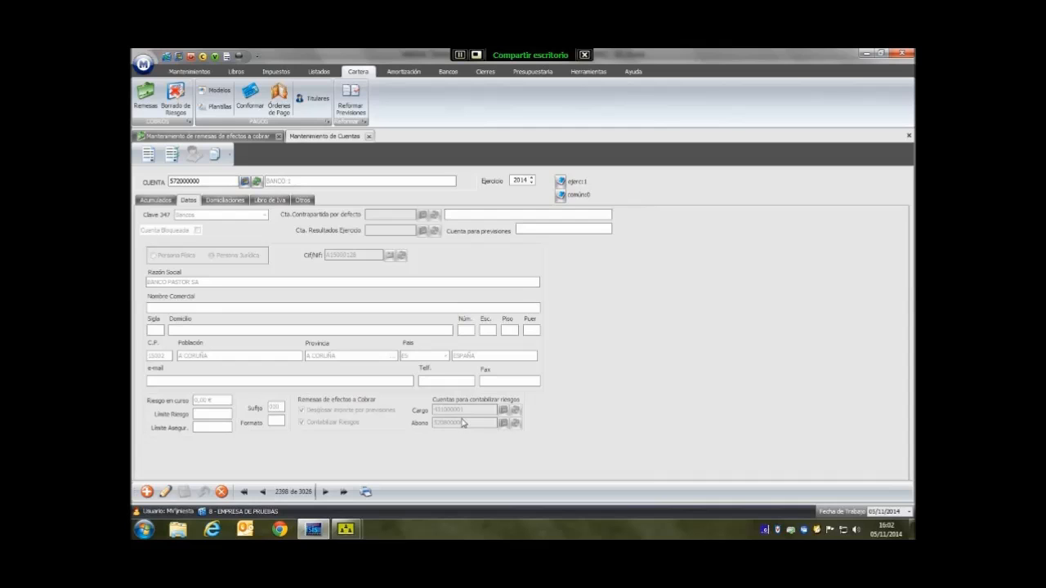
Run the risk deletion for accounts 0 to 994 with due dates up to 29/10/2014, and close it.
click(175, 101)
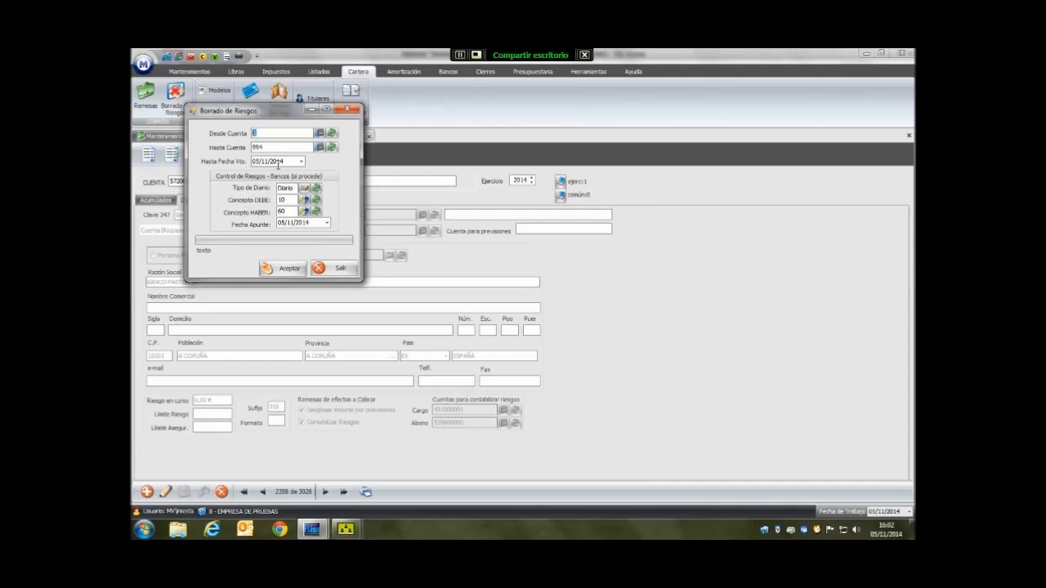
click(300, 162)
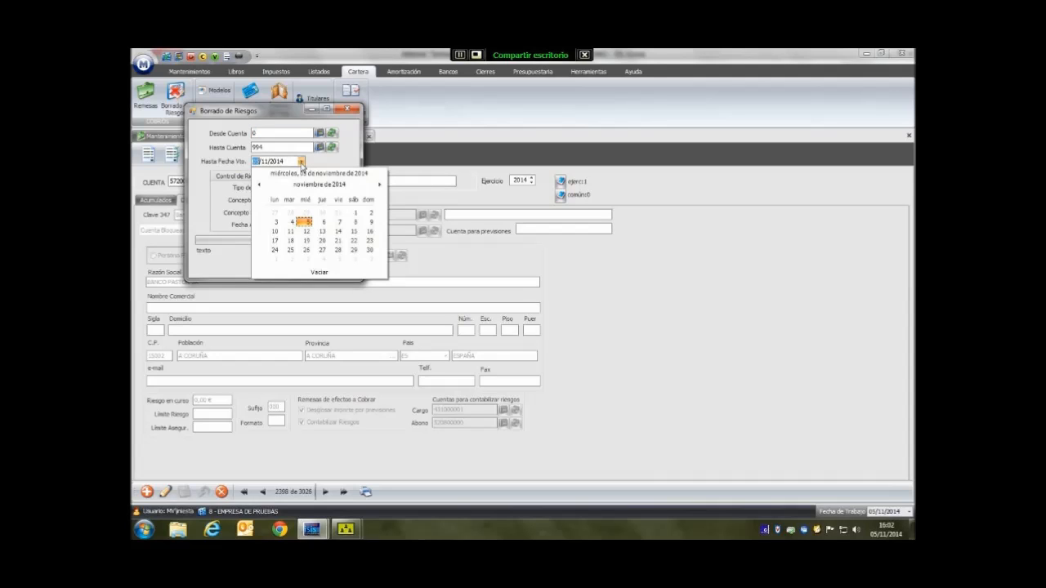
click(258, 187)
click(306, 256)
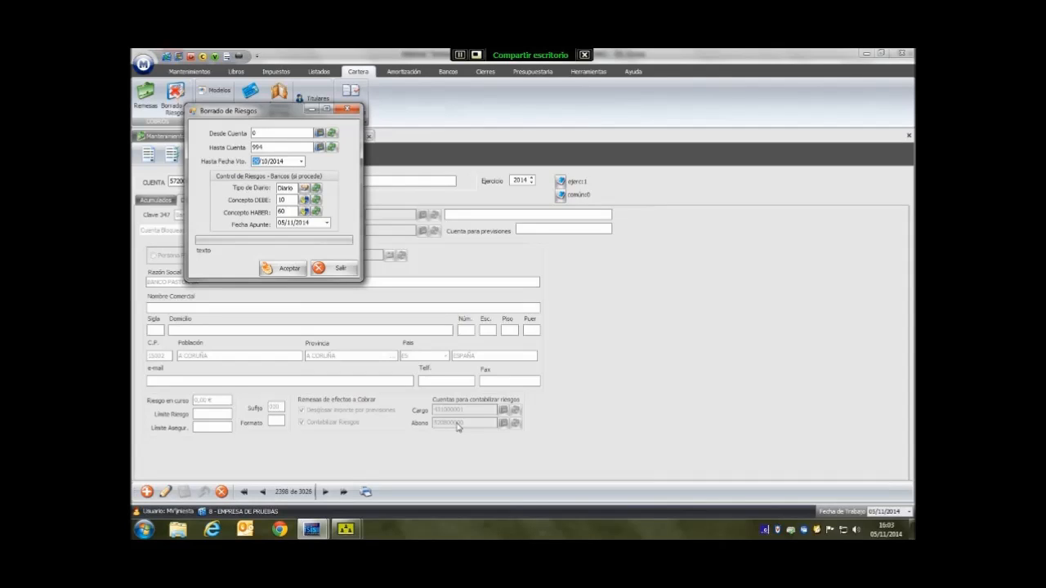
click(299, 274)
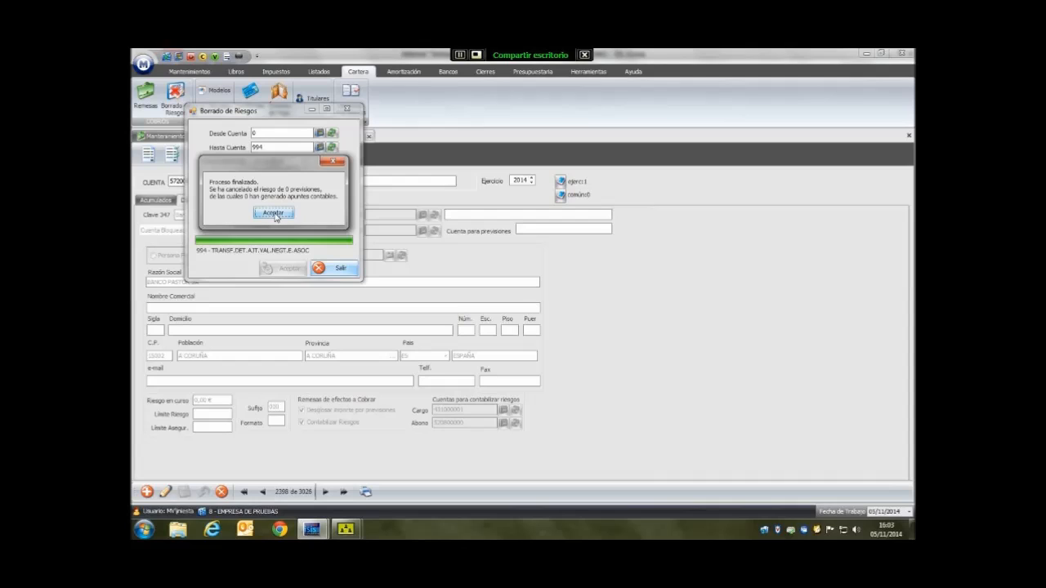
click(274, 214)
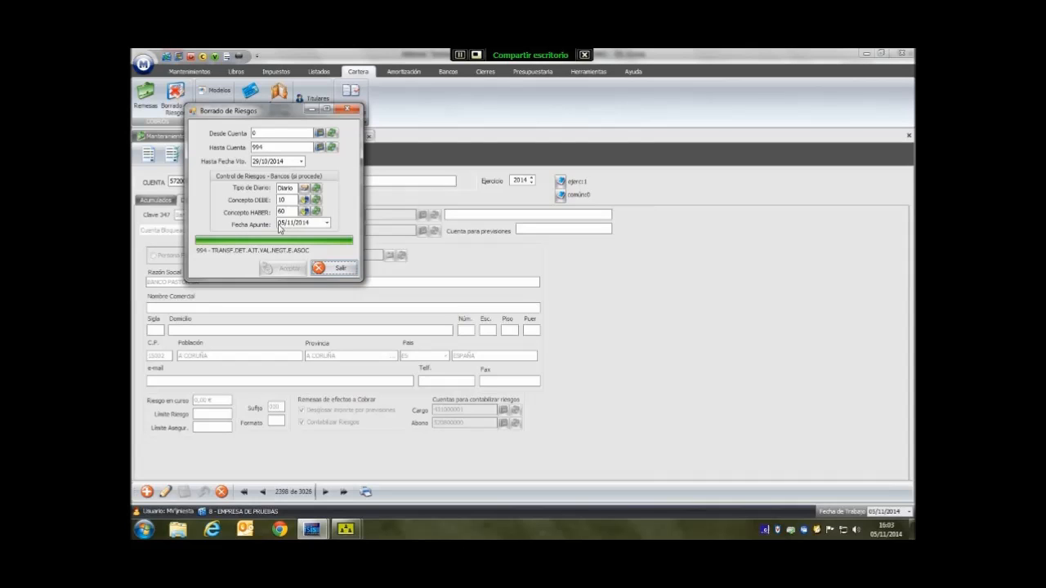
click(337, 270)
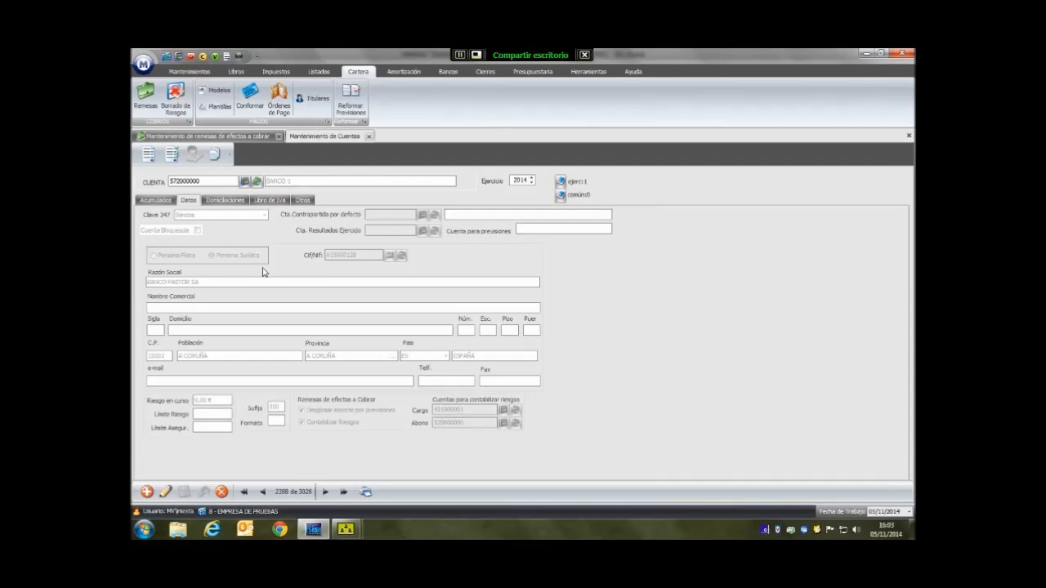
Close remittance and account maintenance, and open the forecast reform with the forecasts of FRUTAS CITRICAS S.L. loaded.
click(278, 137)
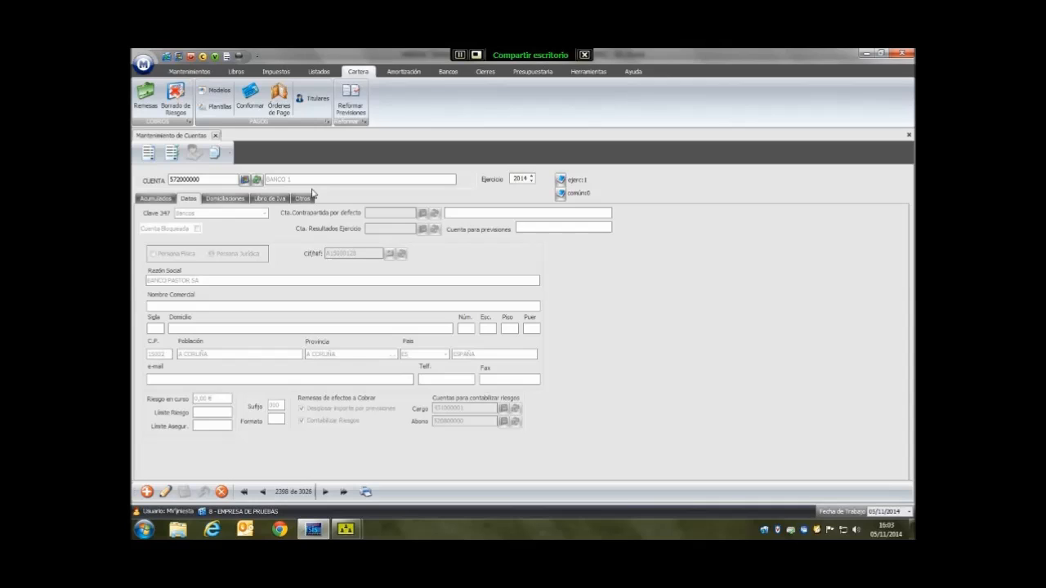
click(908, 134)
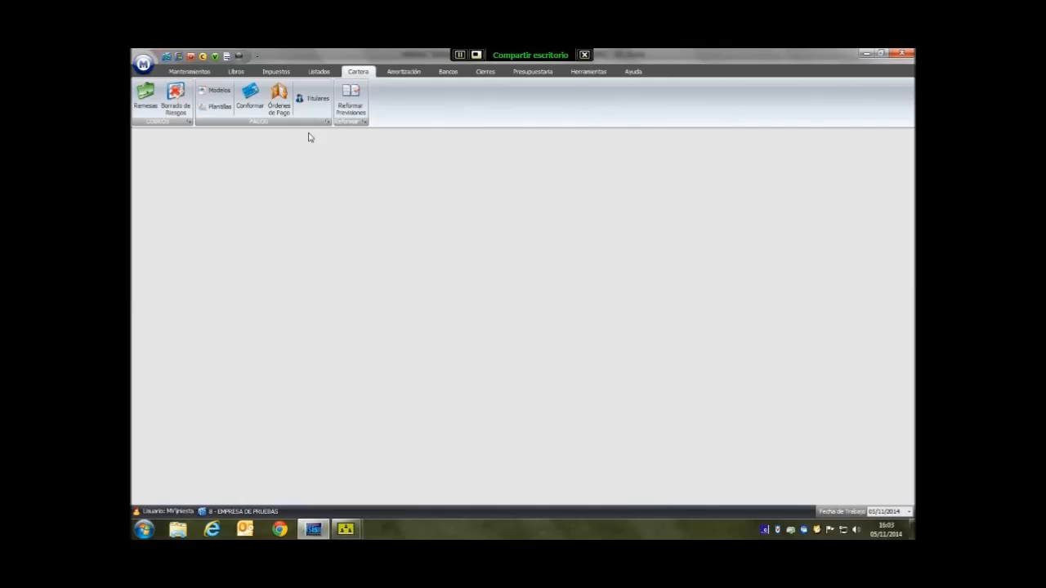
click(350, 103)
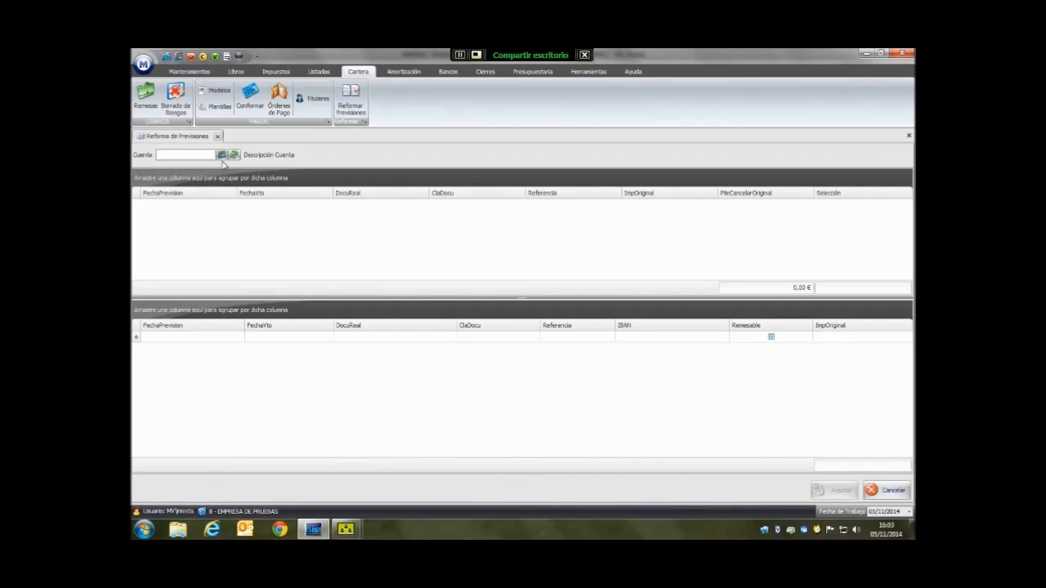
click(186, 155)
text(43+1)
key(Return)
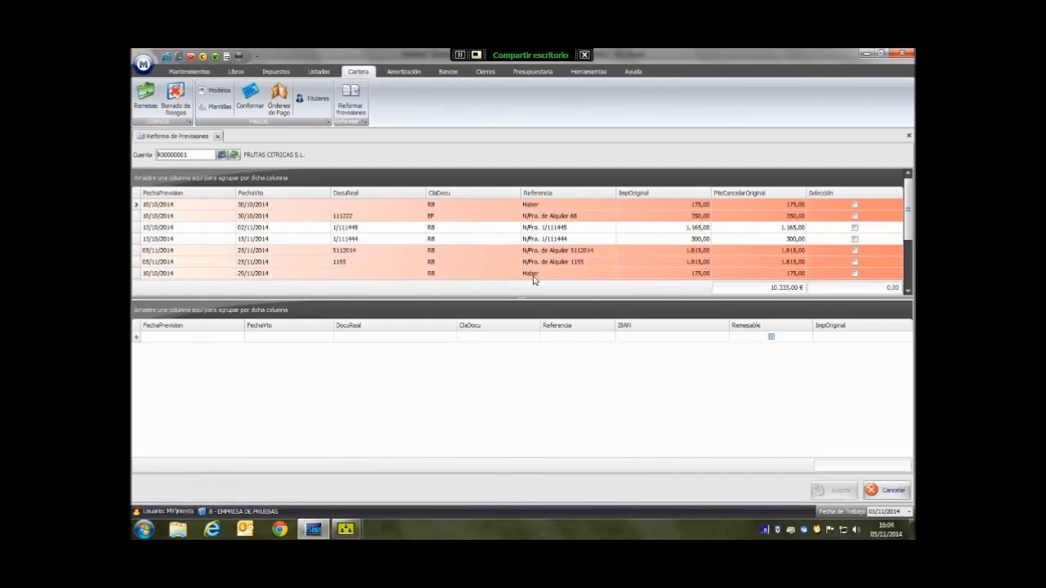
Select the 1/111444 forecast due 15/11/2014 for reform, mark its new line as remittable and set its amount to 150.
click(564, 242)
click(854, 239)
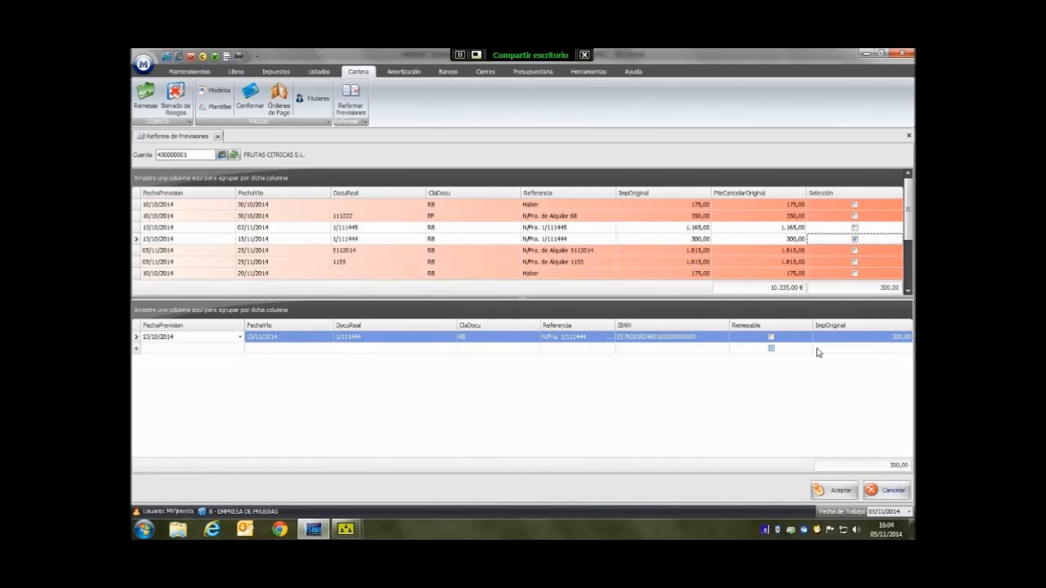
click(770, 337)
click(879, 338)
key(BackSpace)
key(BackSpace)
key(BackSpace)
text(150)
key(Tab)
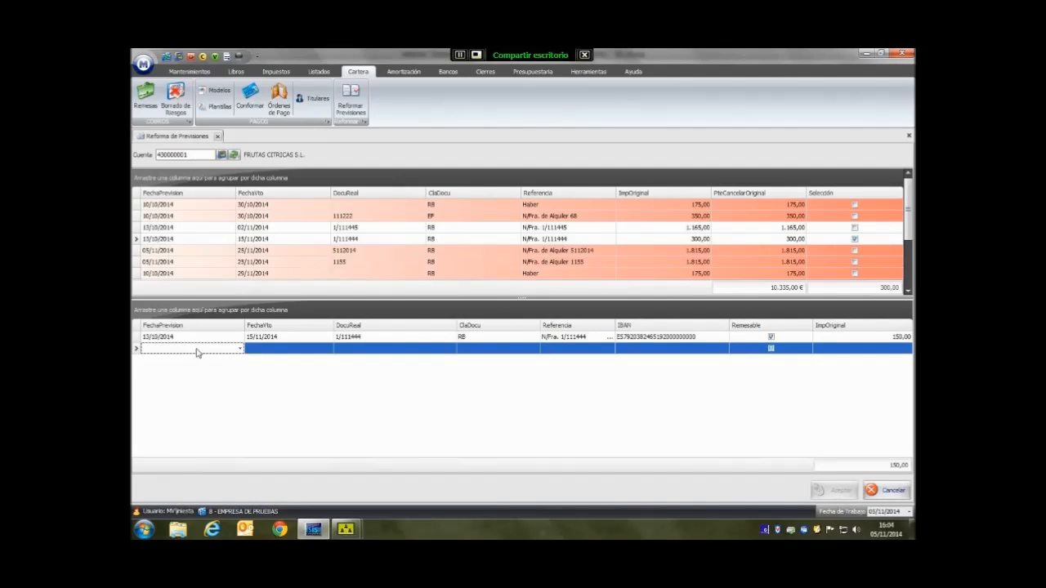
Add a second reformed forecast line dated 13/10/2014, due 05/12/2014, with document 1/111444.
click(200, 349)
text(13/10/2014)
click(254, 349)
text(12/2014)
click(363, 352)
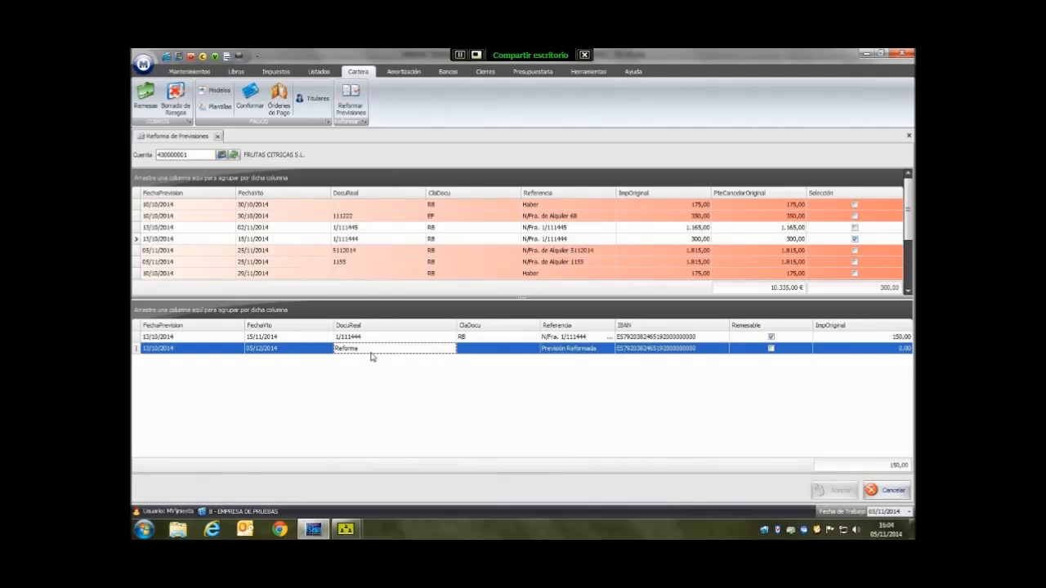
key(BackSpace)
key(BackSpace)
key(BackSpace)
key(BackSpace)
key(BackSpace)
key(BackSpace)
key(BackSpace)
text(1/111444)
key(Tab)
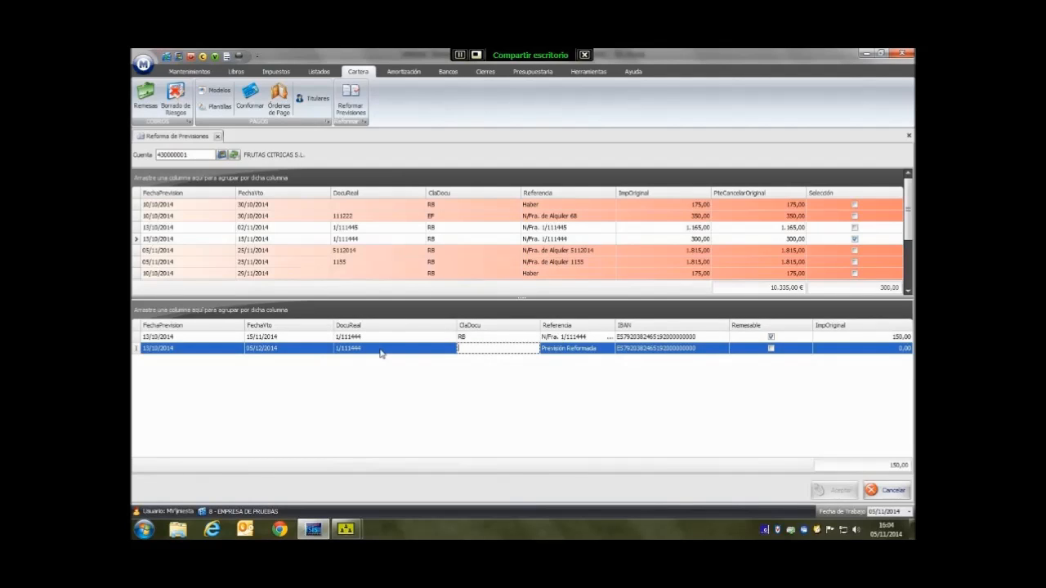
Complete the second line with document key RB, reference N/Fra. 1/111444, remittable status and amount 150, and accept the reform.
text(RB)
key(Tab)
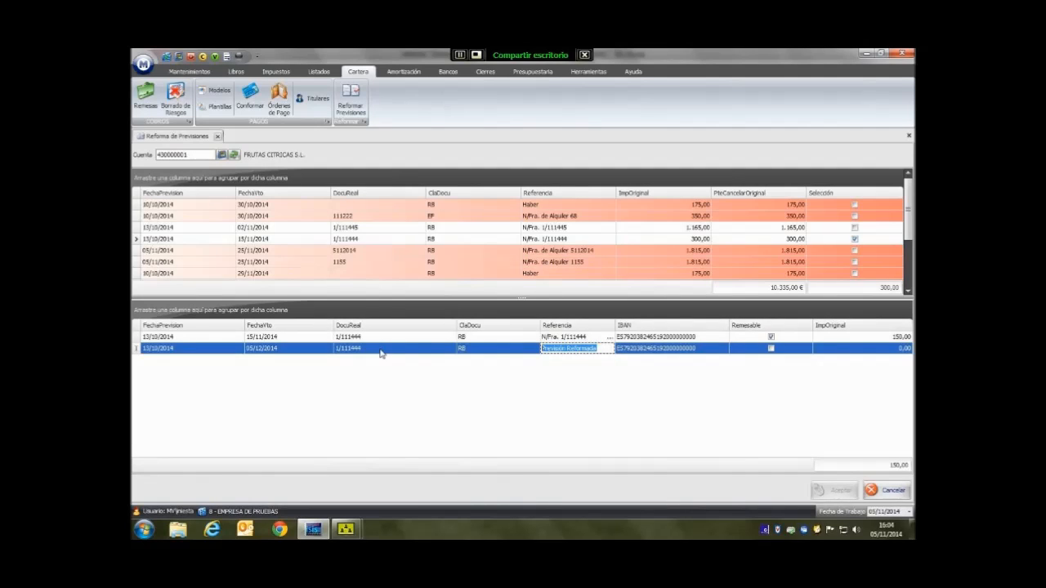
text(N/Fra)
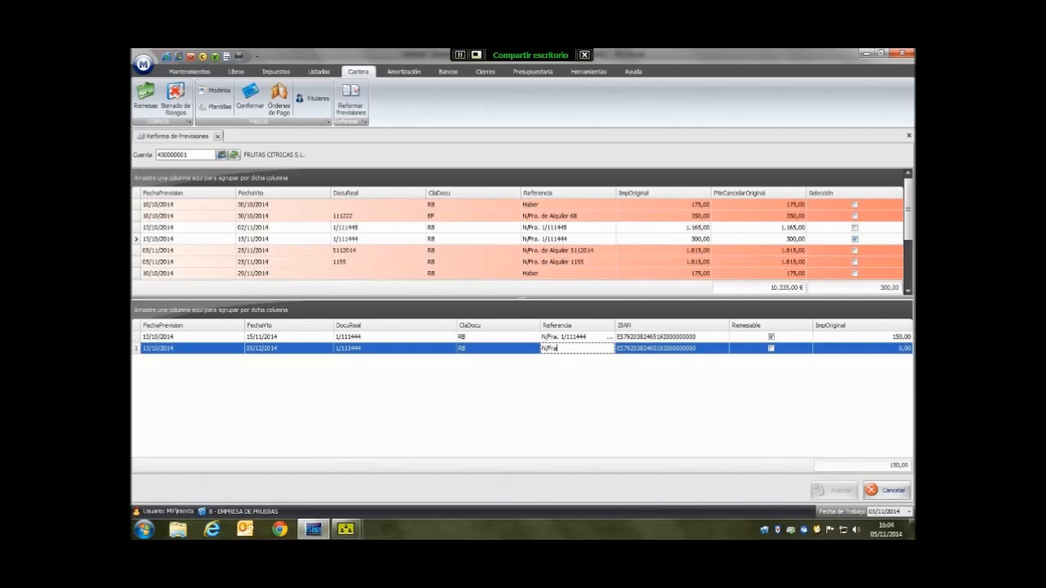
text(. 1/111444)
click(771, 349)
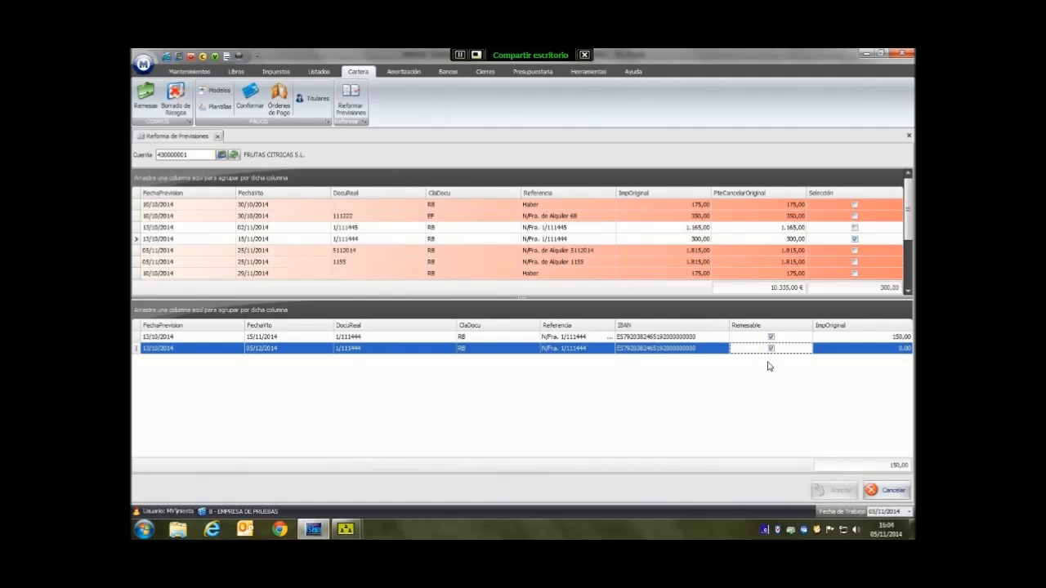
key(Return)
text(150)
key(Return)
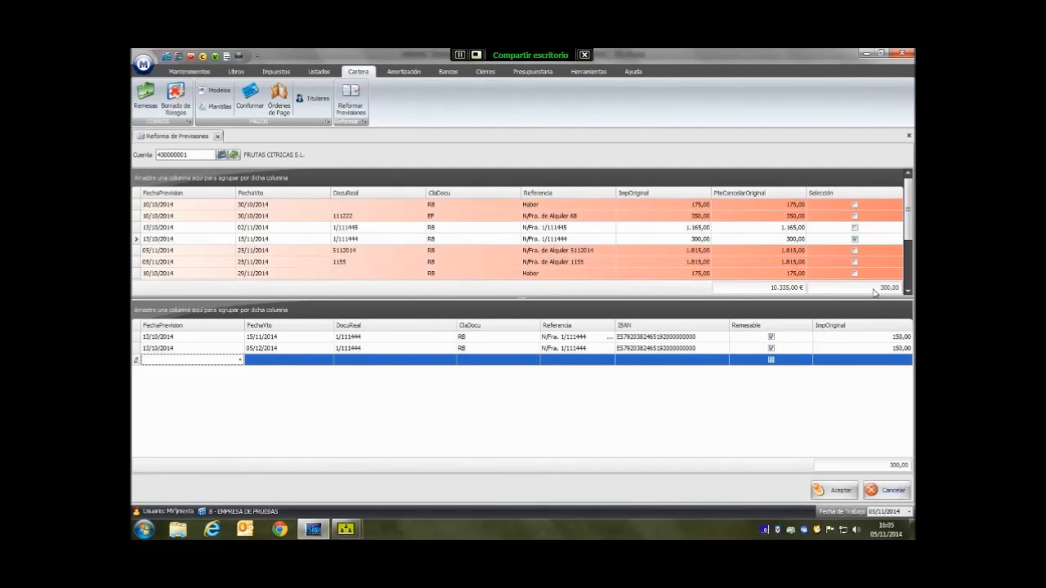
click(841, 492)
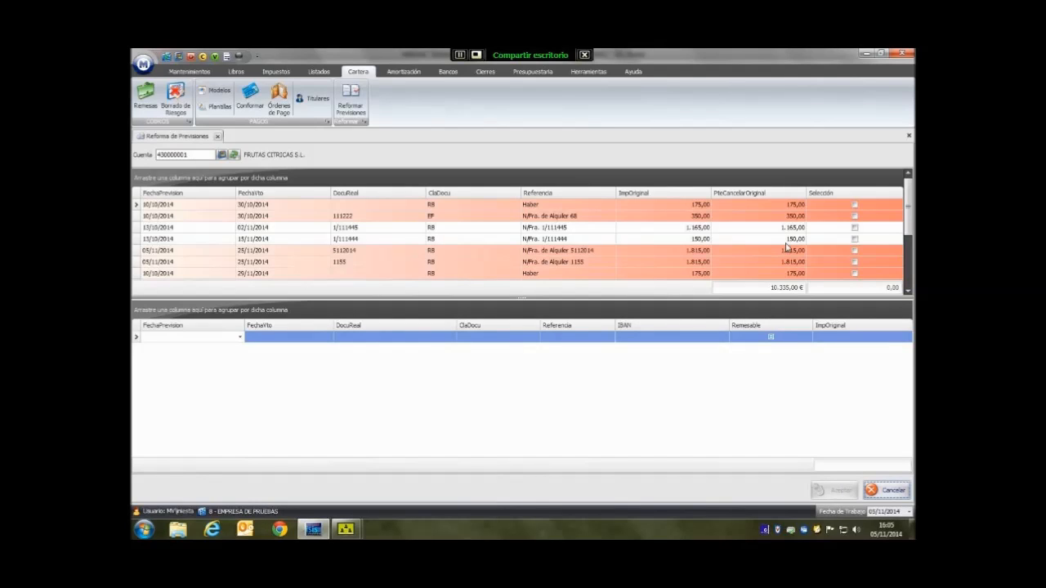
Check the split 1/111444 forecasts in the FRUTAS CITRICAS S.L. list and close the forecast reform.
click(907, 291)
click(907, 292)
click(907, 291)
click(908, 292)
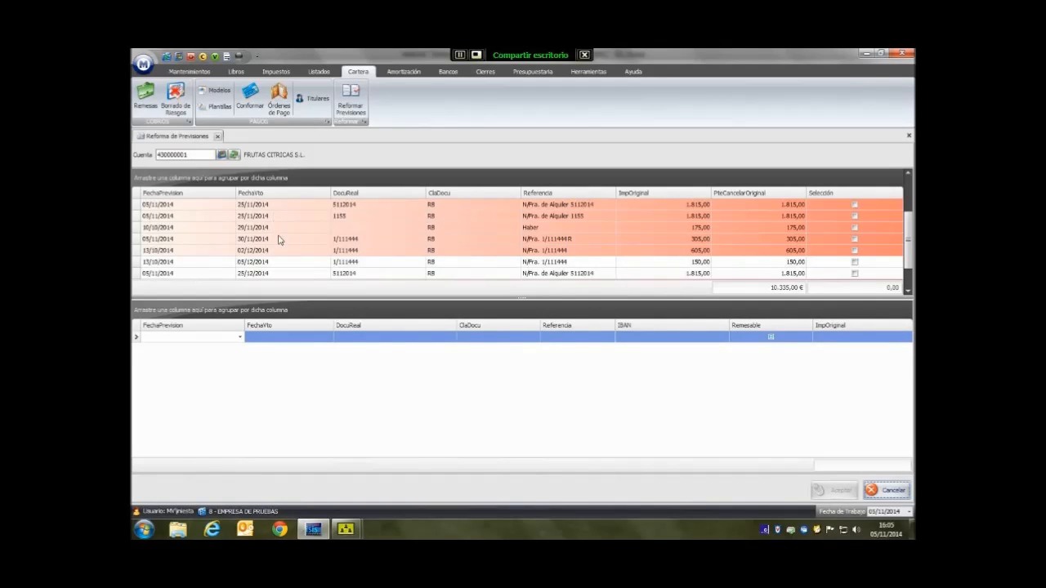
scroll(301, 254, up, 2)
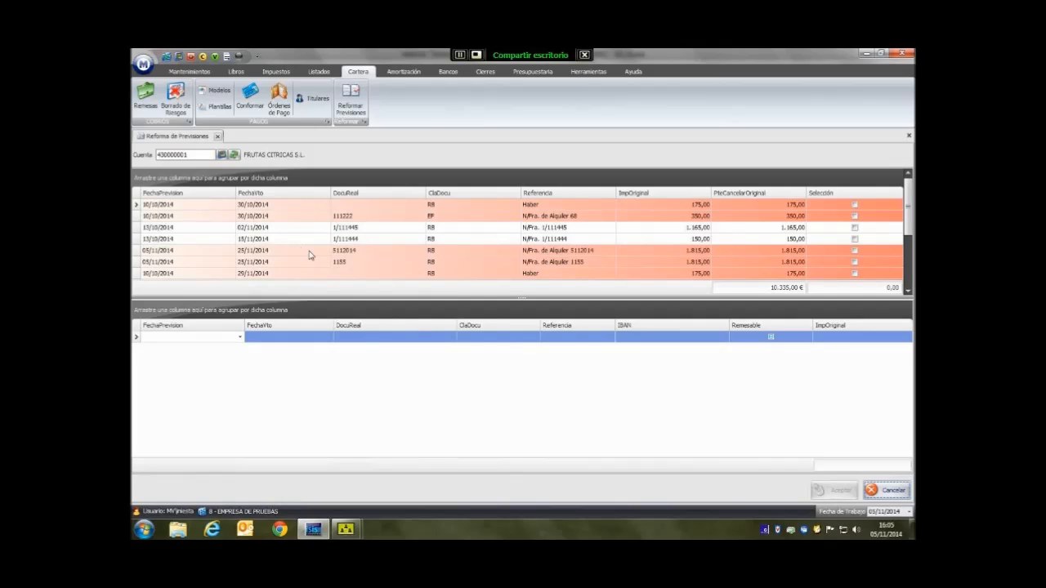
click(893, 491)
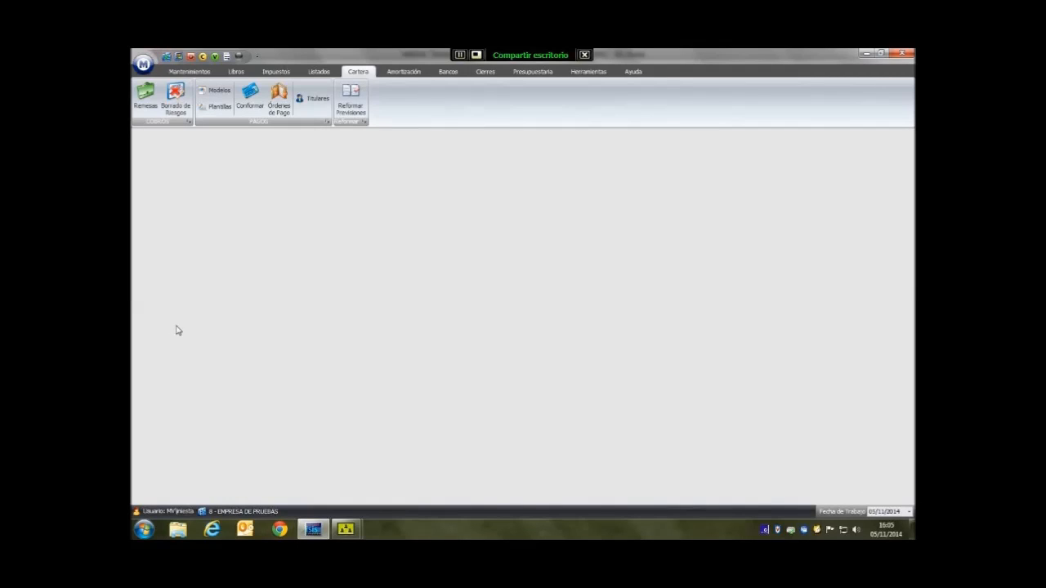